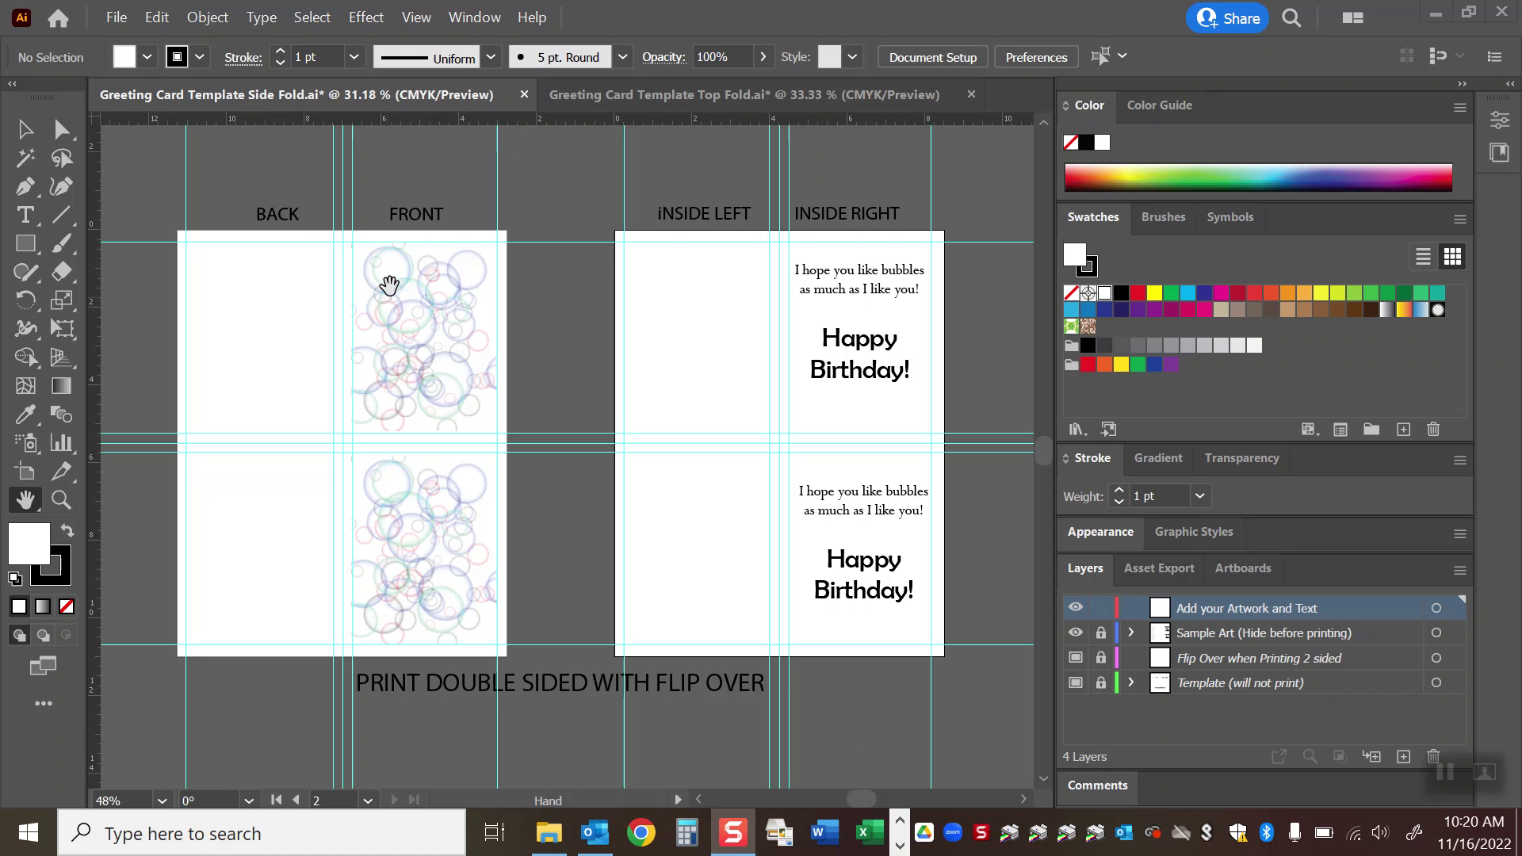
- Switch to the 'Greeting Card Template Top Fold.ai' document
left_click(756, 92)
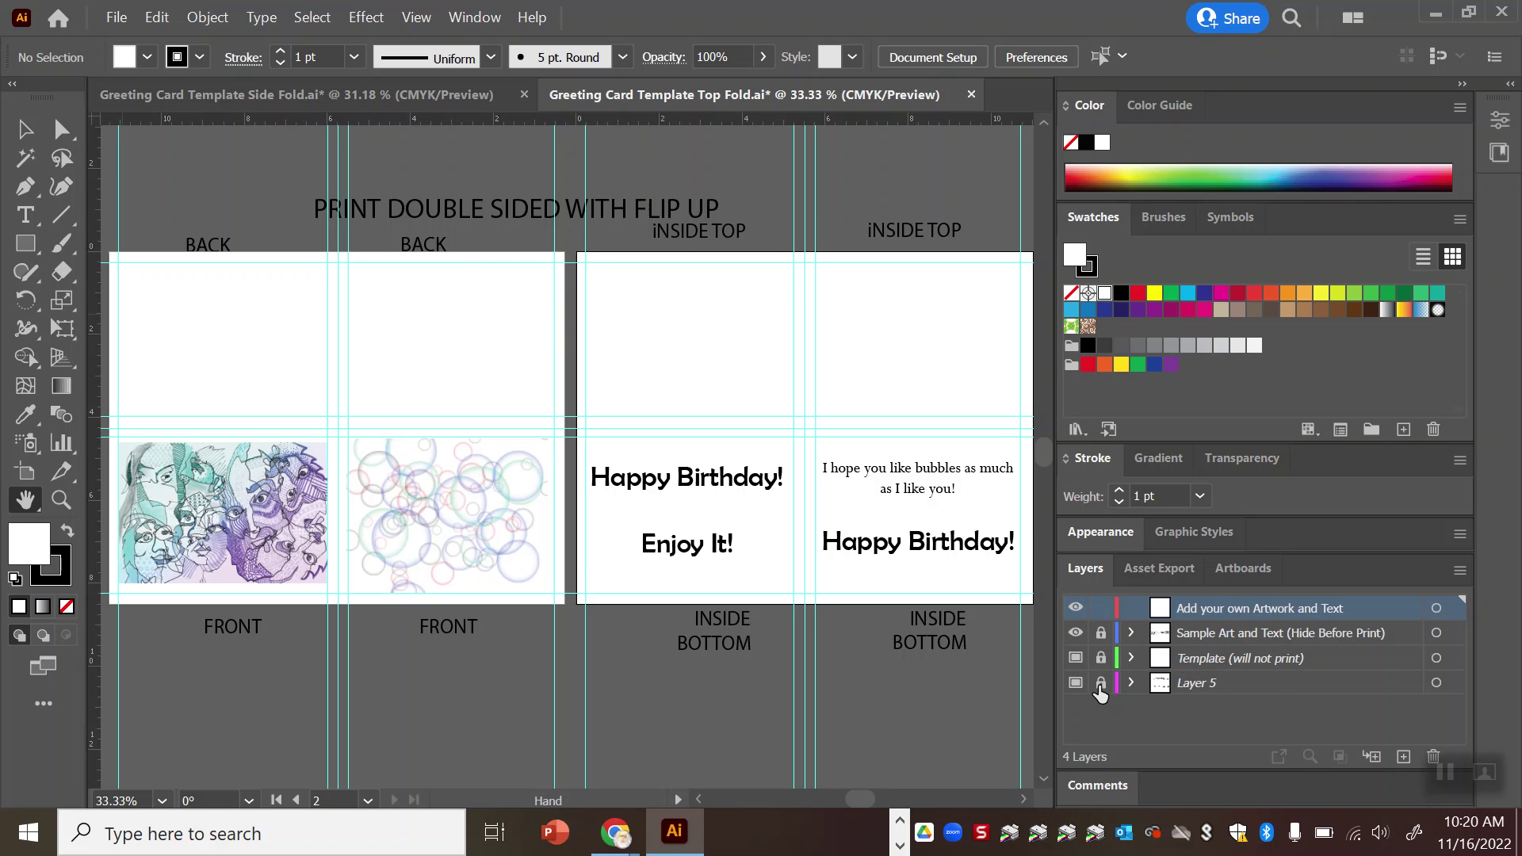
- Lock the 'Sample Art and Text (Hide Before Print)' layer in the Layers panel
left_click(1102, 635)
- Toggle the top-fold sample art layer off and on, leave it visible, then switch to side-fold
left_click(1076, 634)
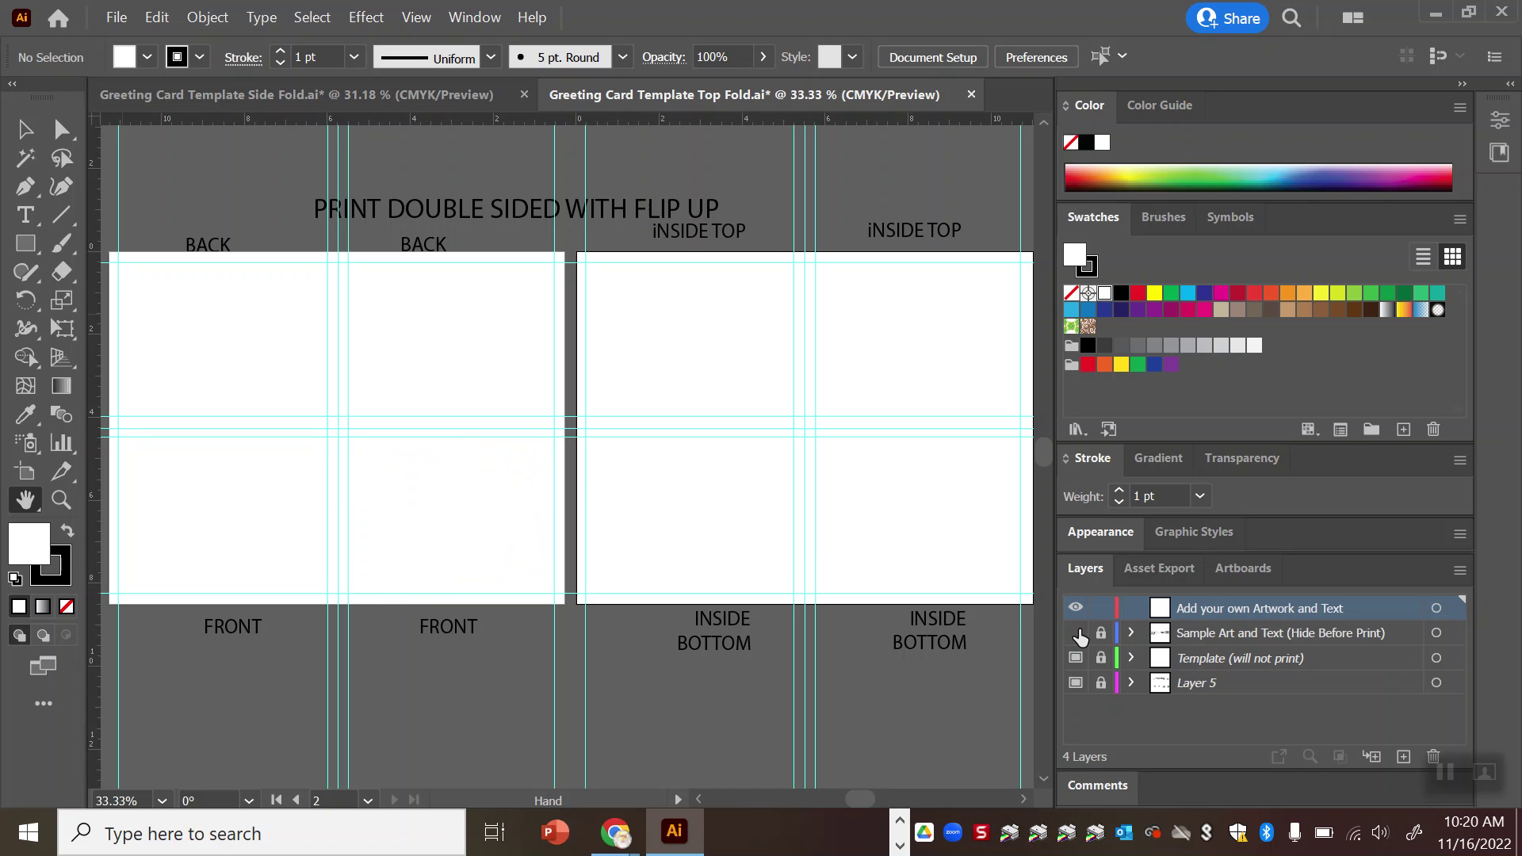
left_click(1077, 634)
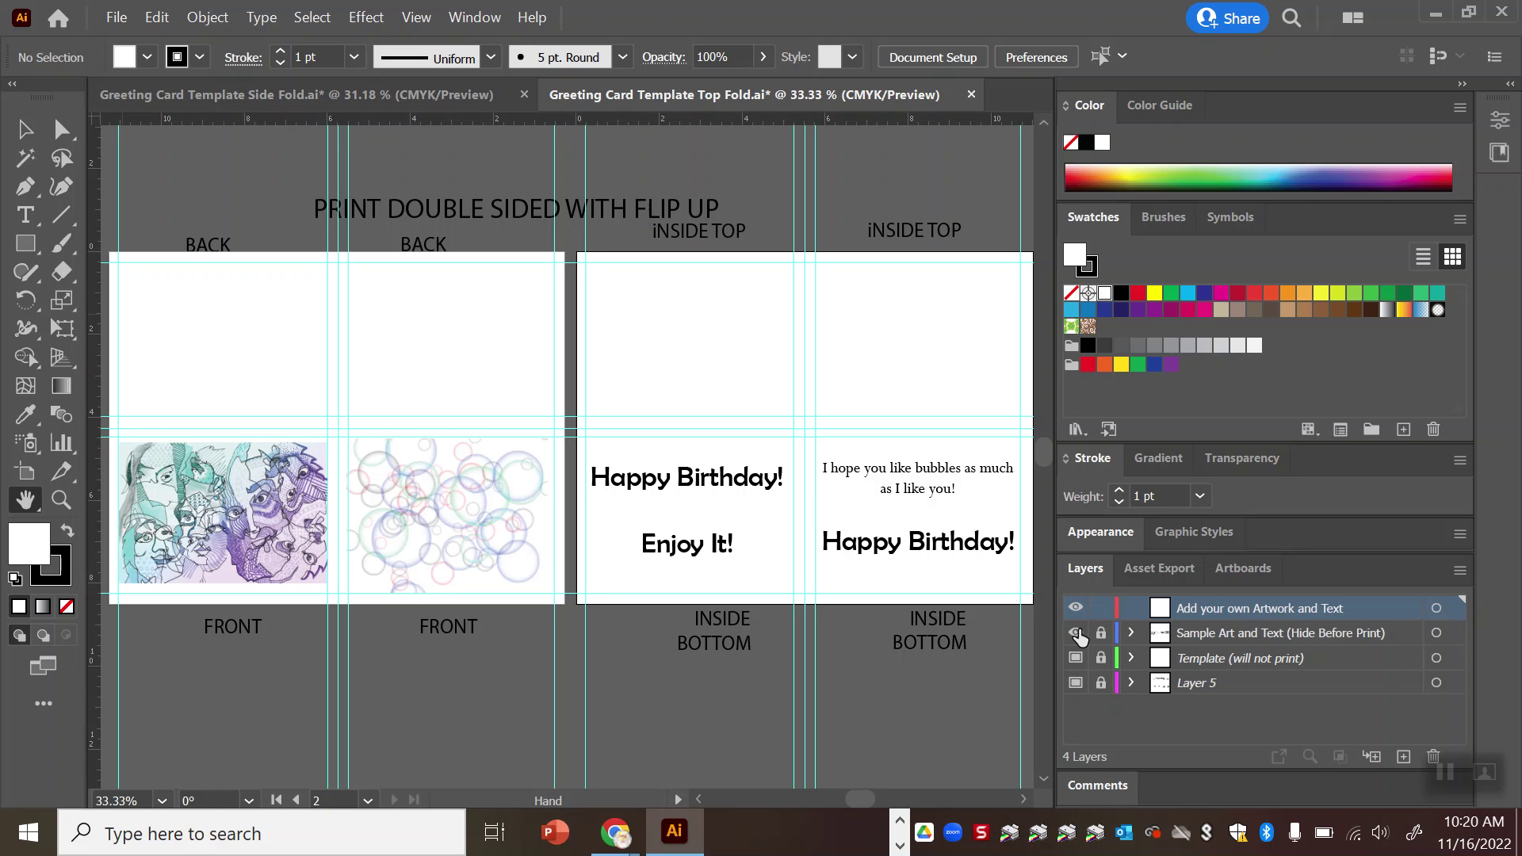
left_click(1076, 634)
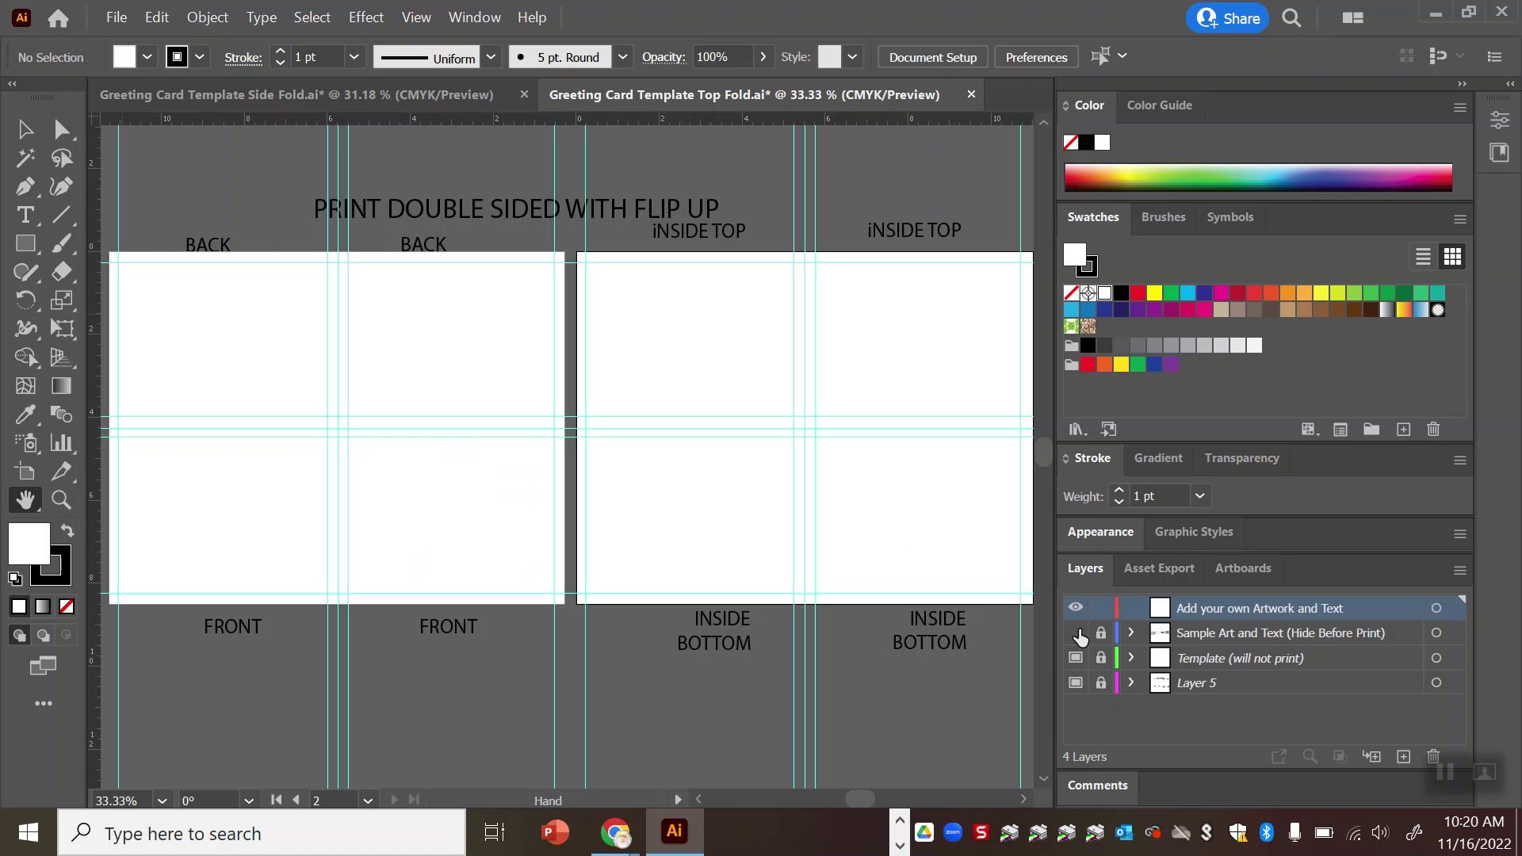
left_click(104, 13)
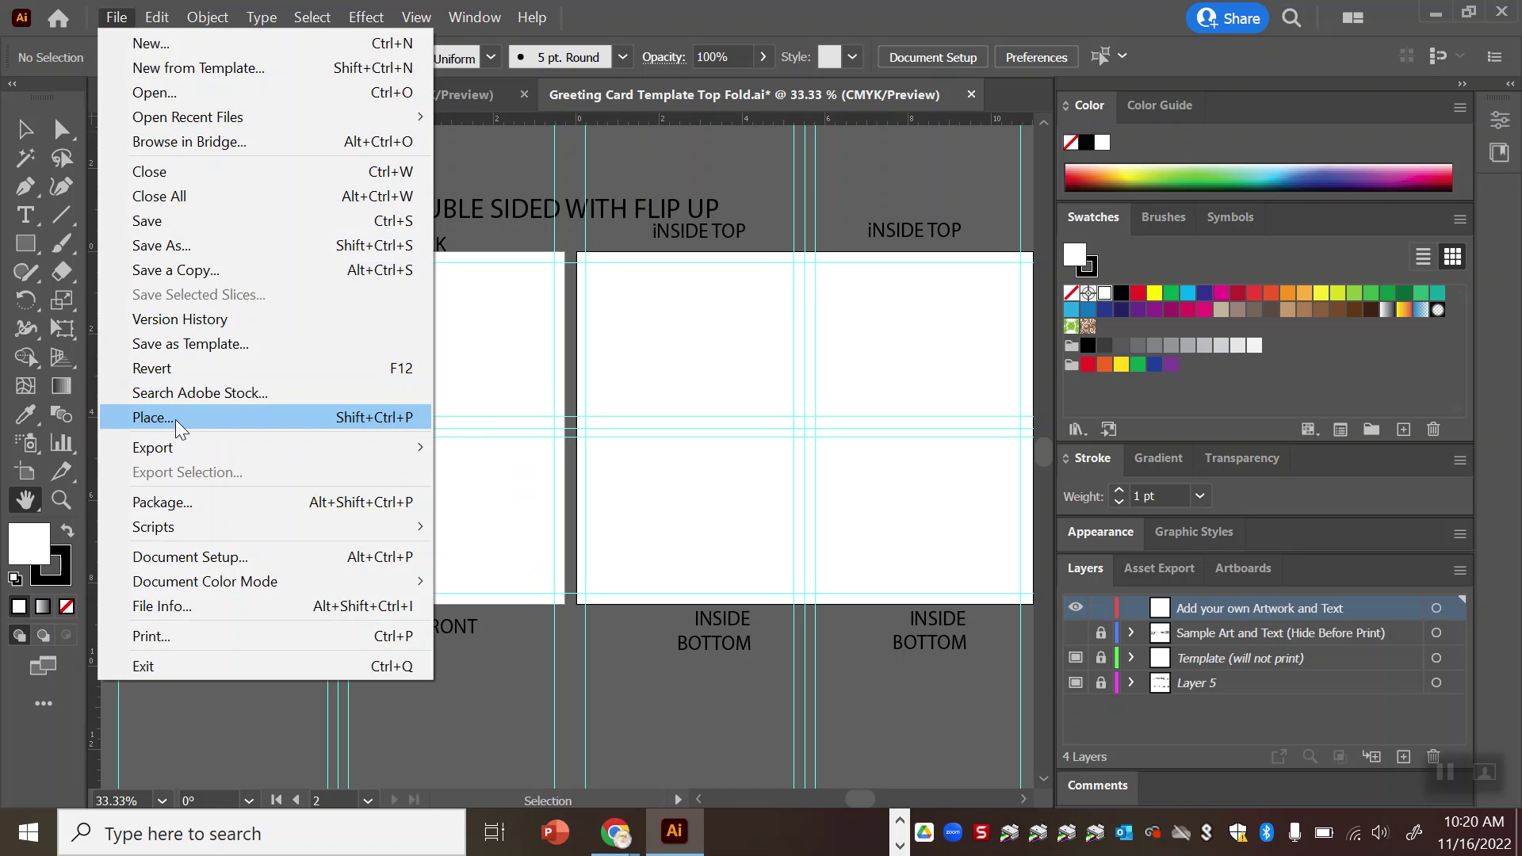
left_click(532, 17)
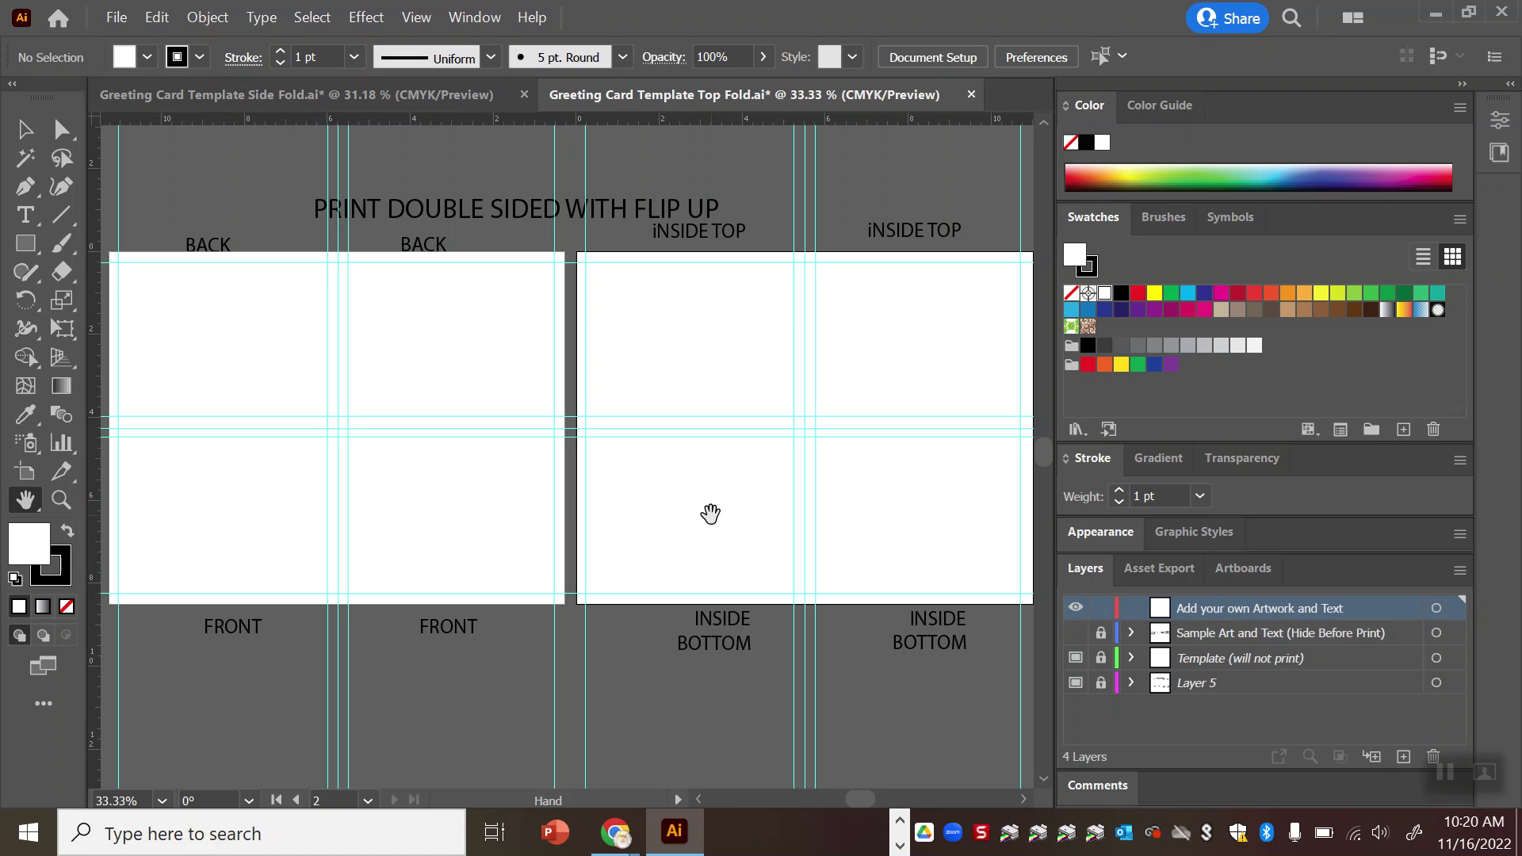
left_click(1077, 632)
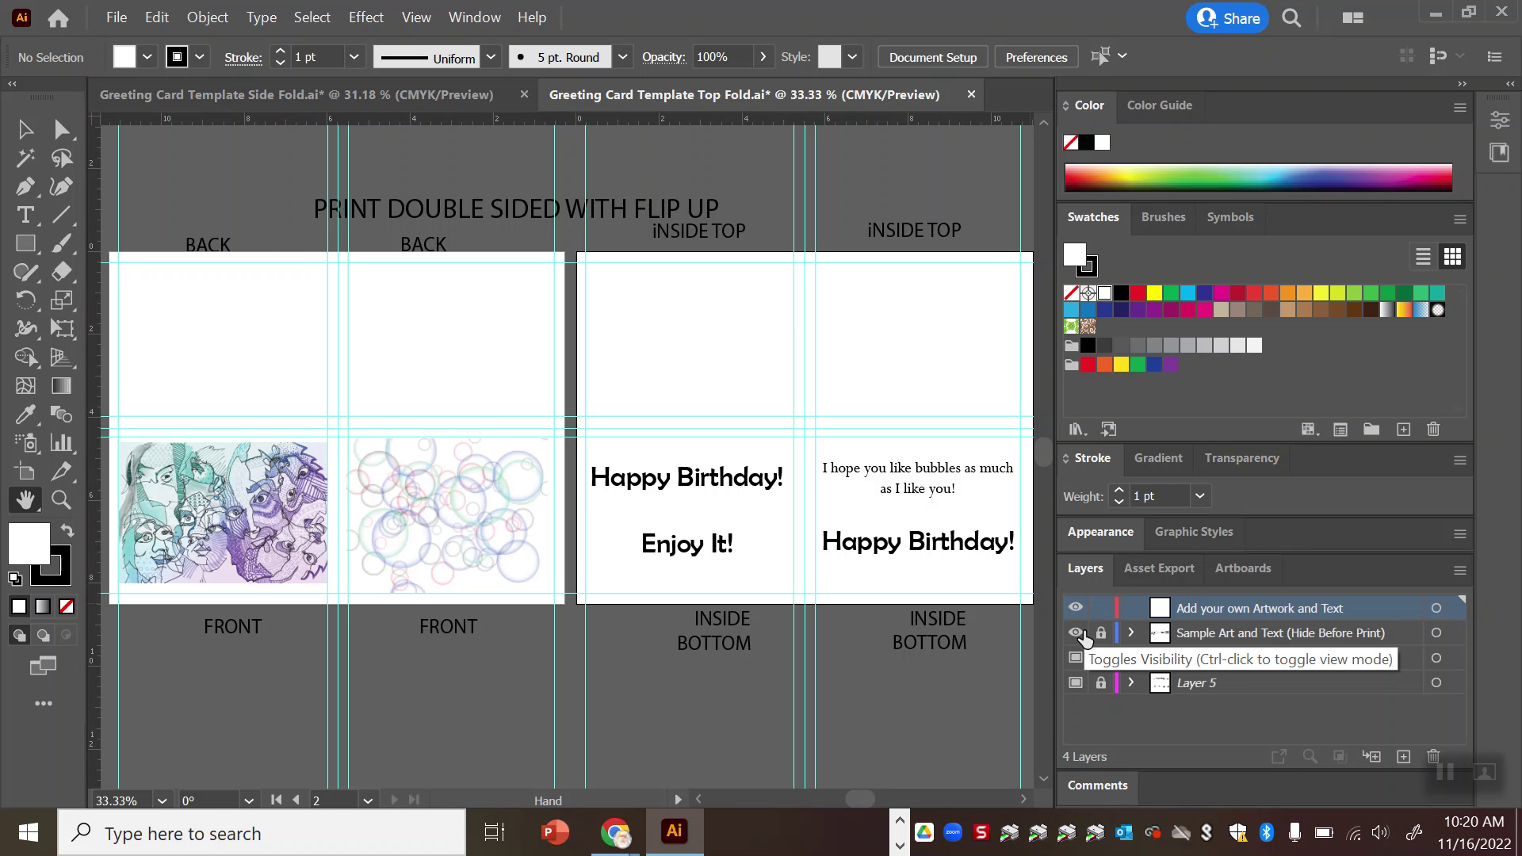
left_click(377, 93)
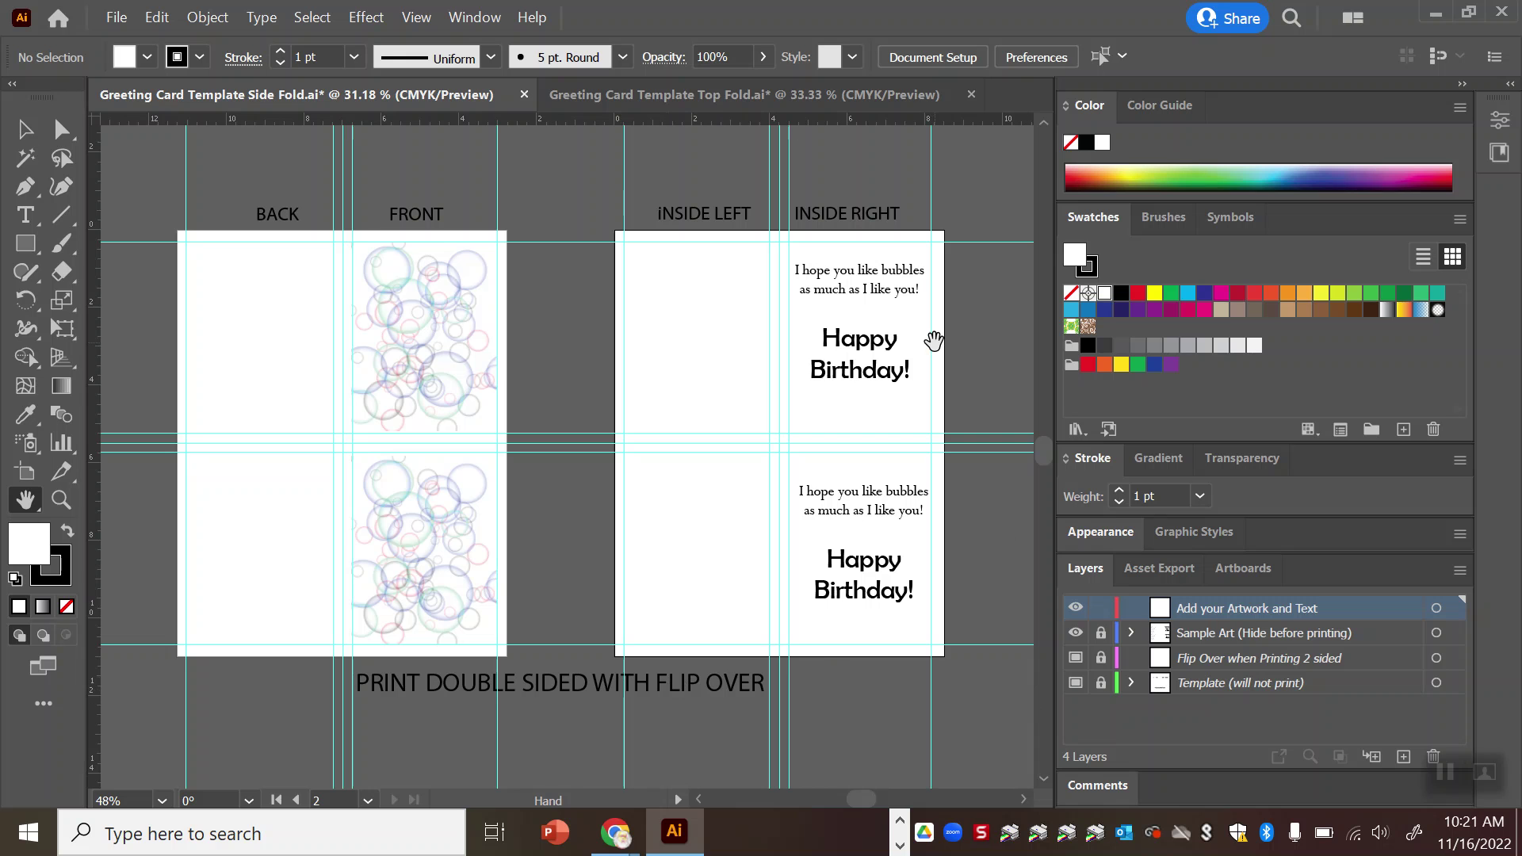
- Switch back to the 'Greeting Card Template Top Fold.ai' document
left_click(715, 95)
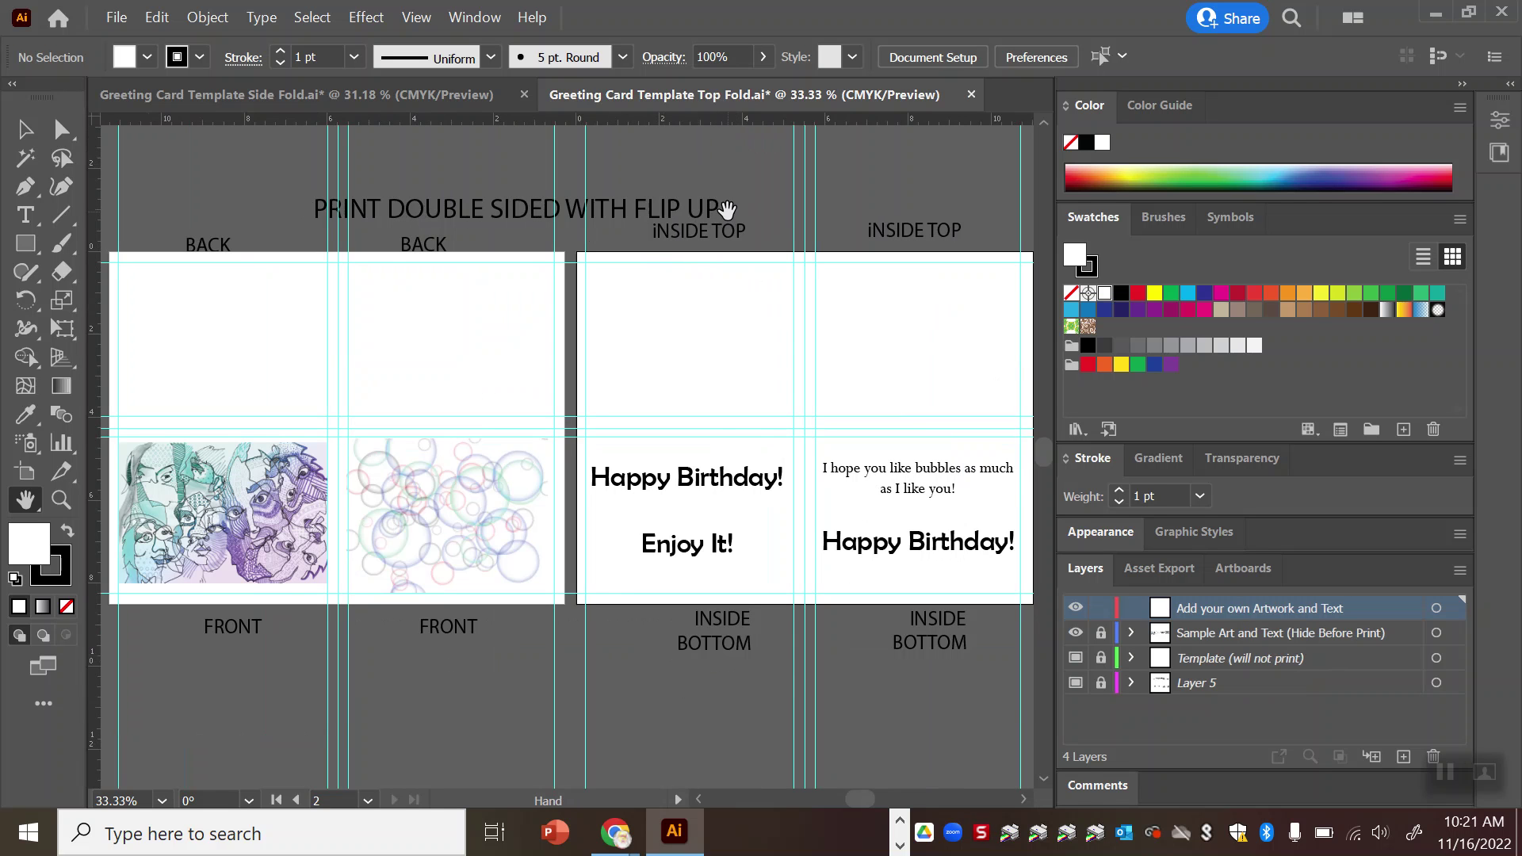
key("v")
key("ctrl+p")
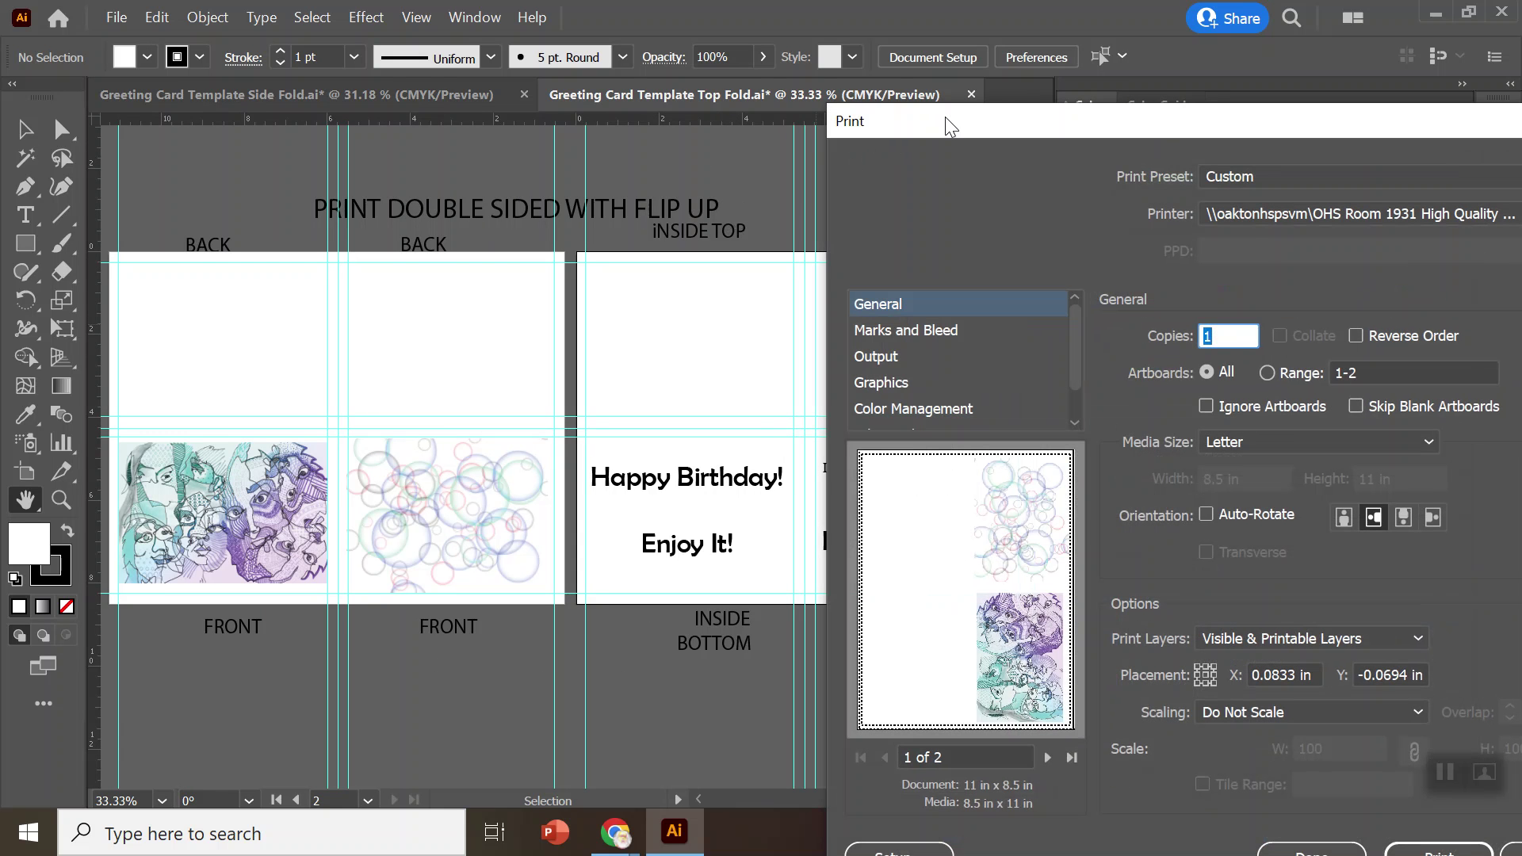
left_click_drag(945, 116, 597, 21)
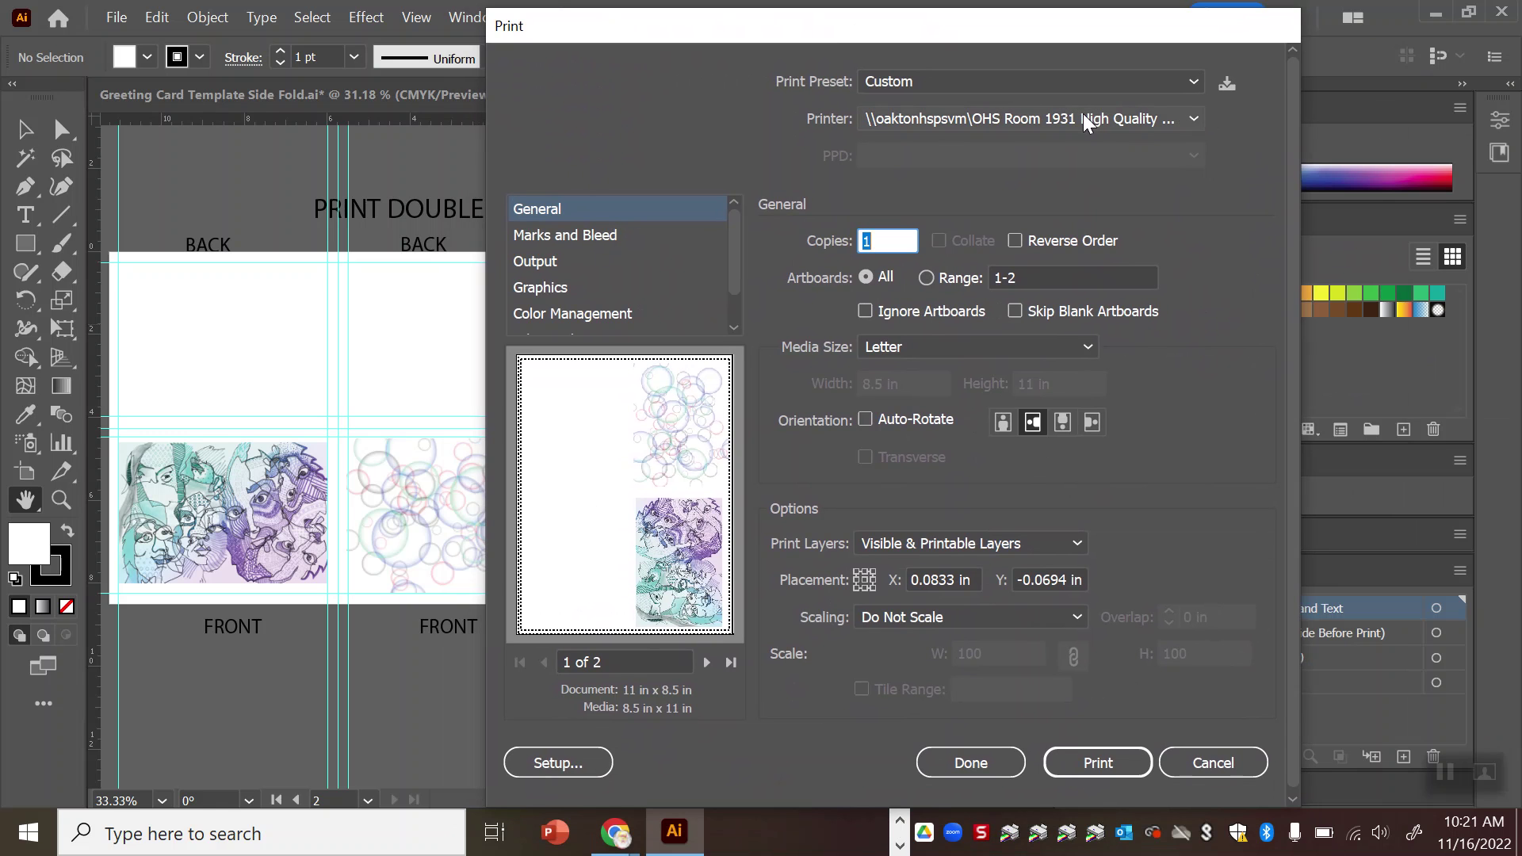
left_click(576, 759)
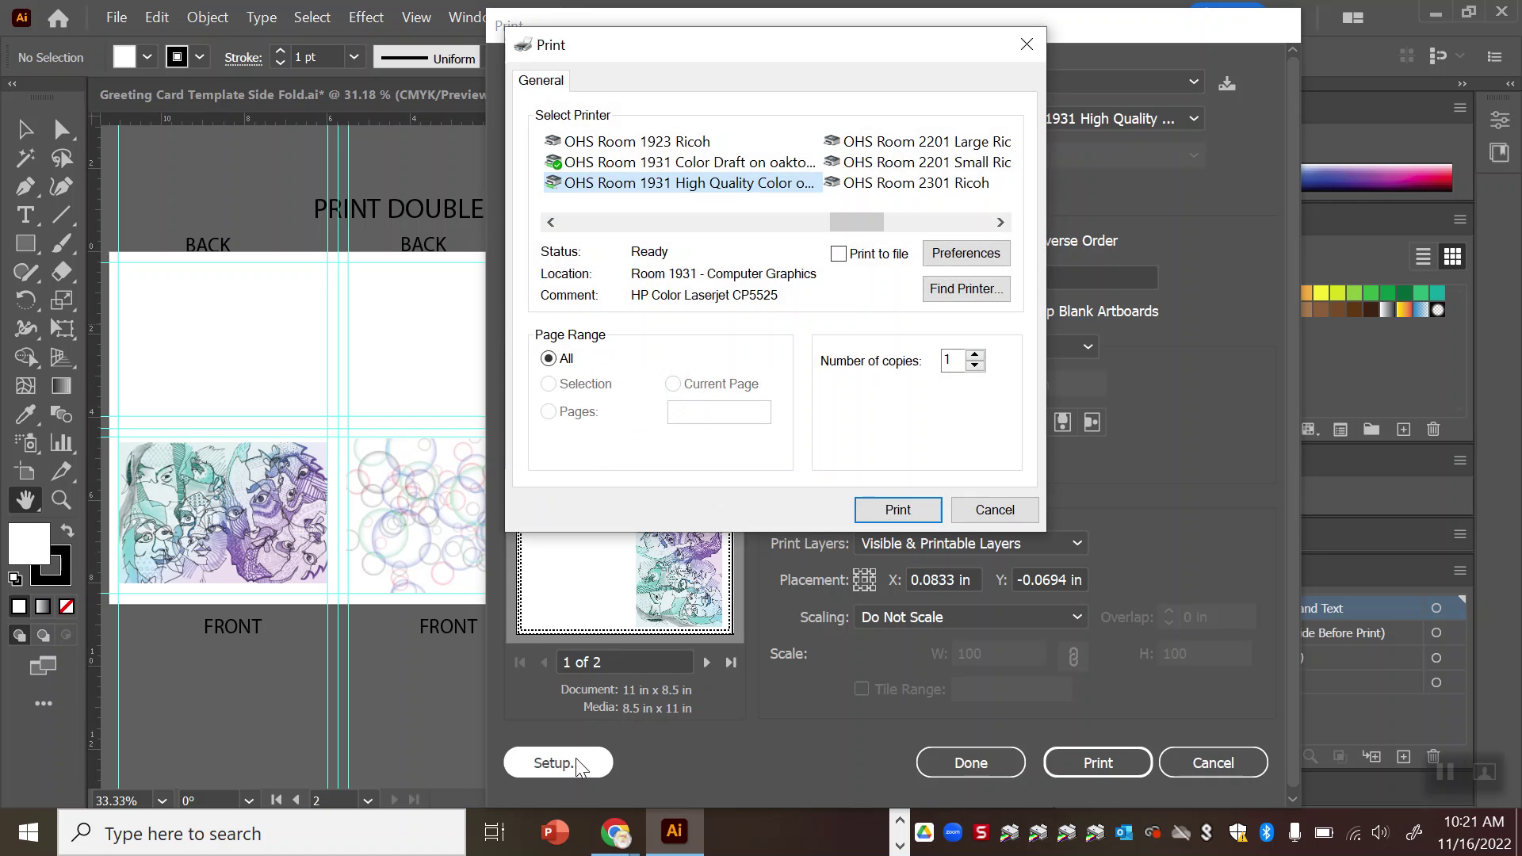
left_click(983, 256)
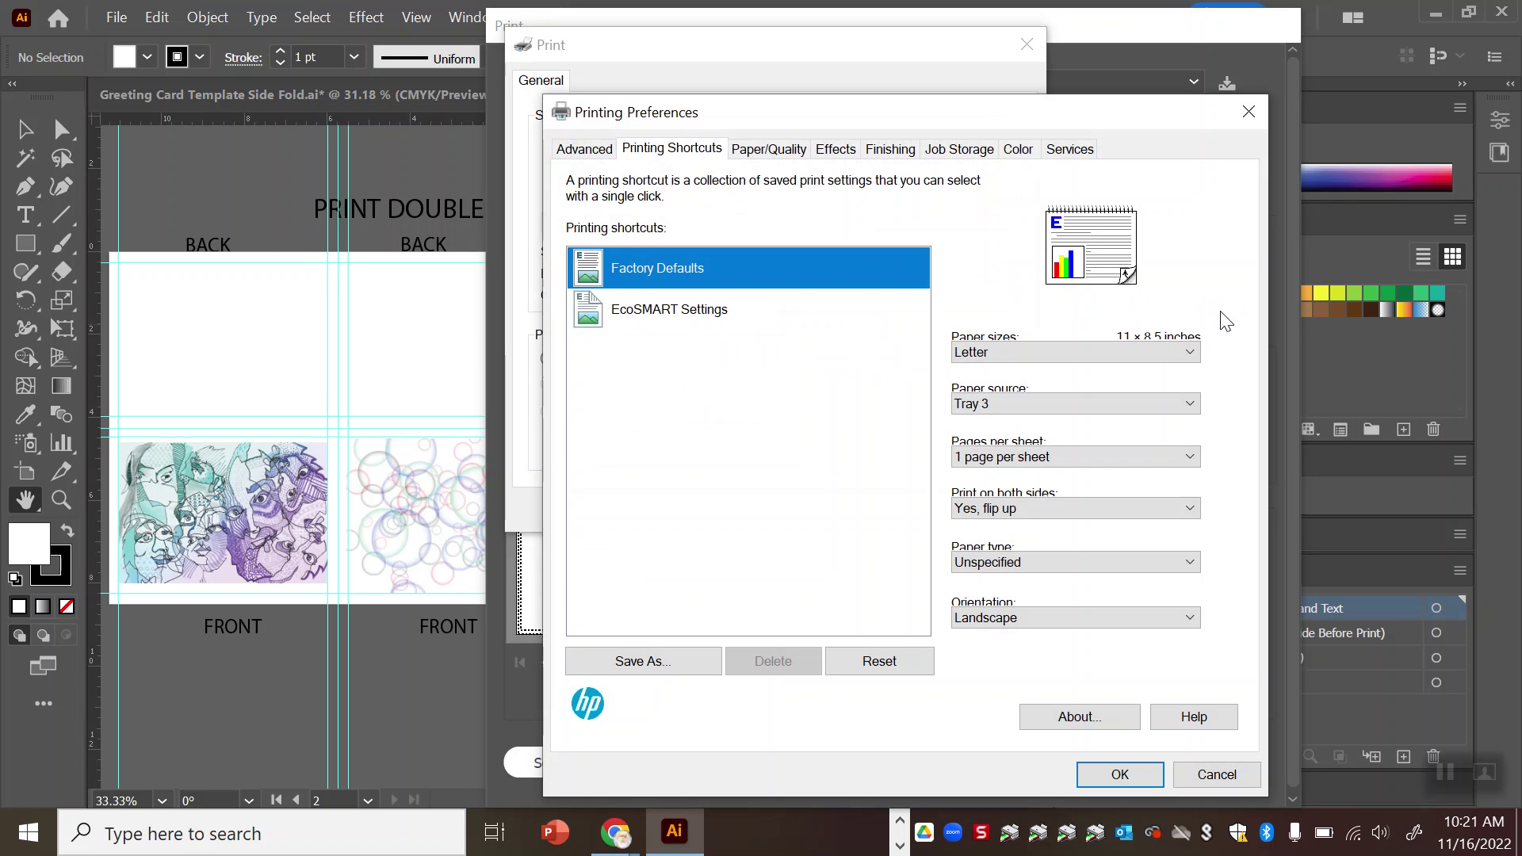
left_click(987, 406)
left_click(1249, 392)
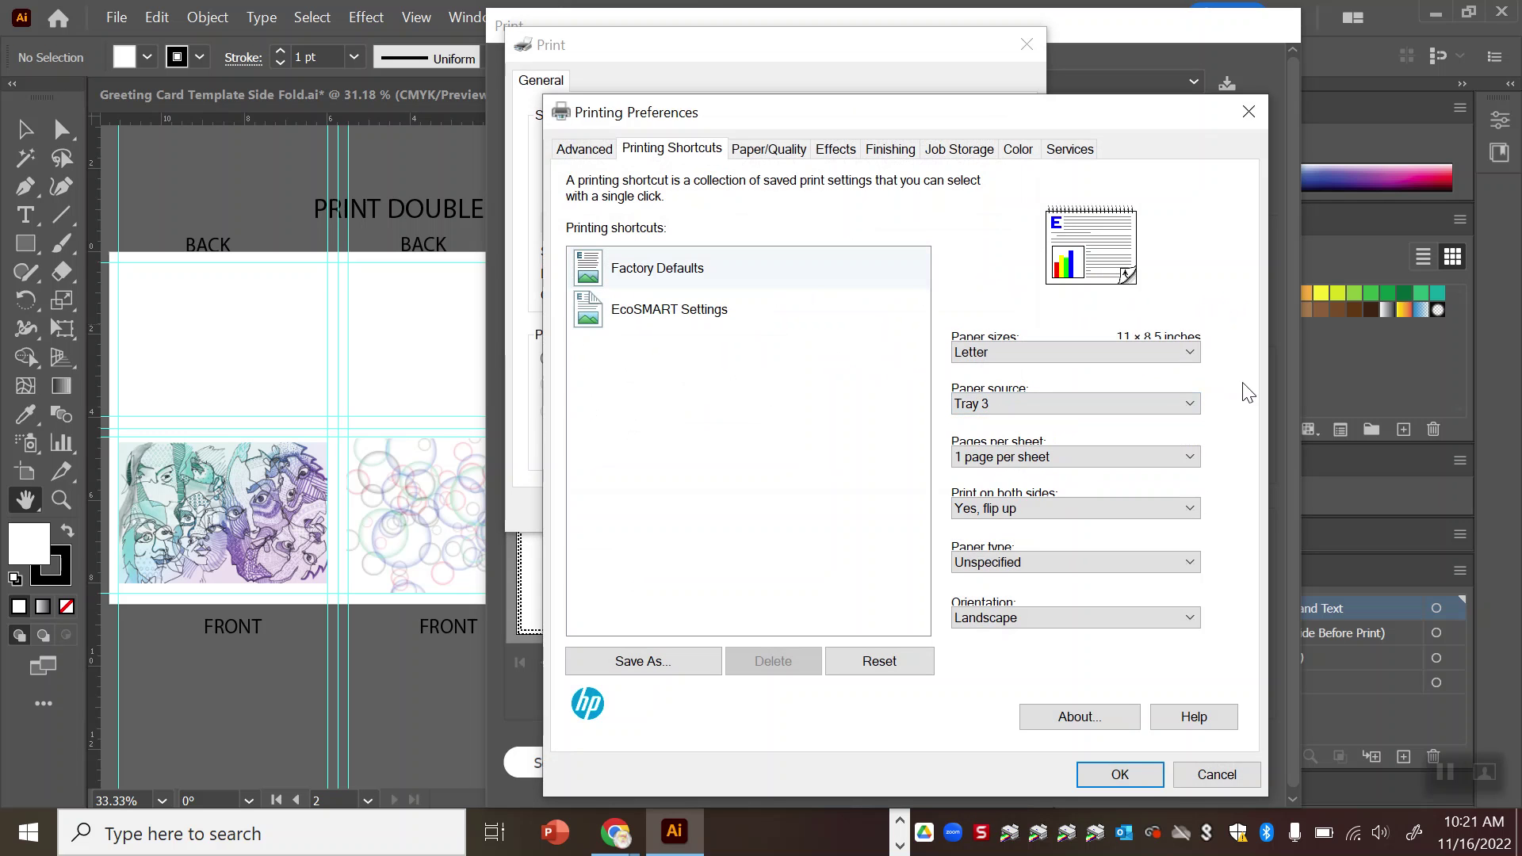
left_click(1088, 514)
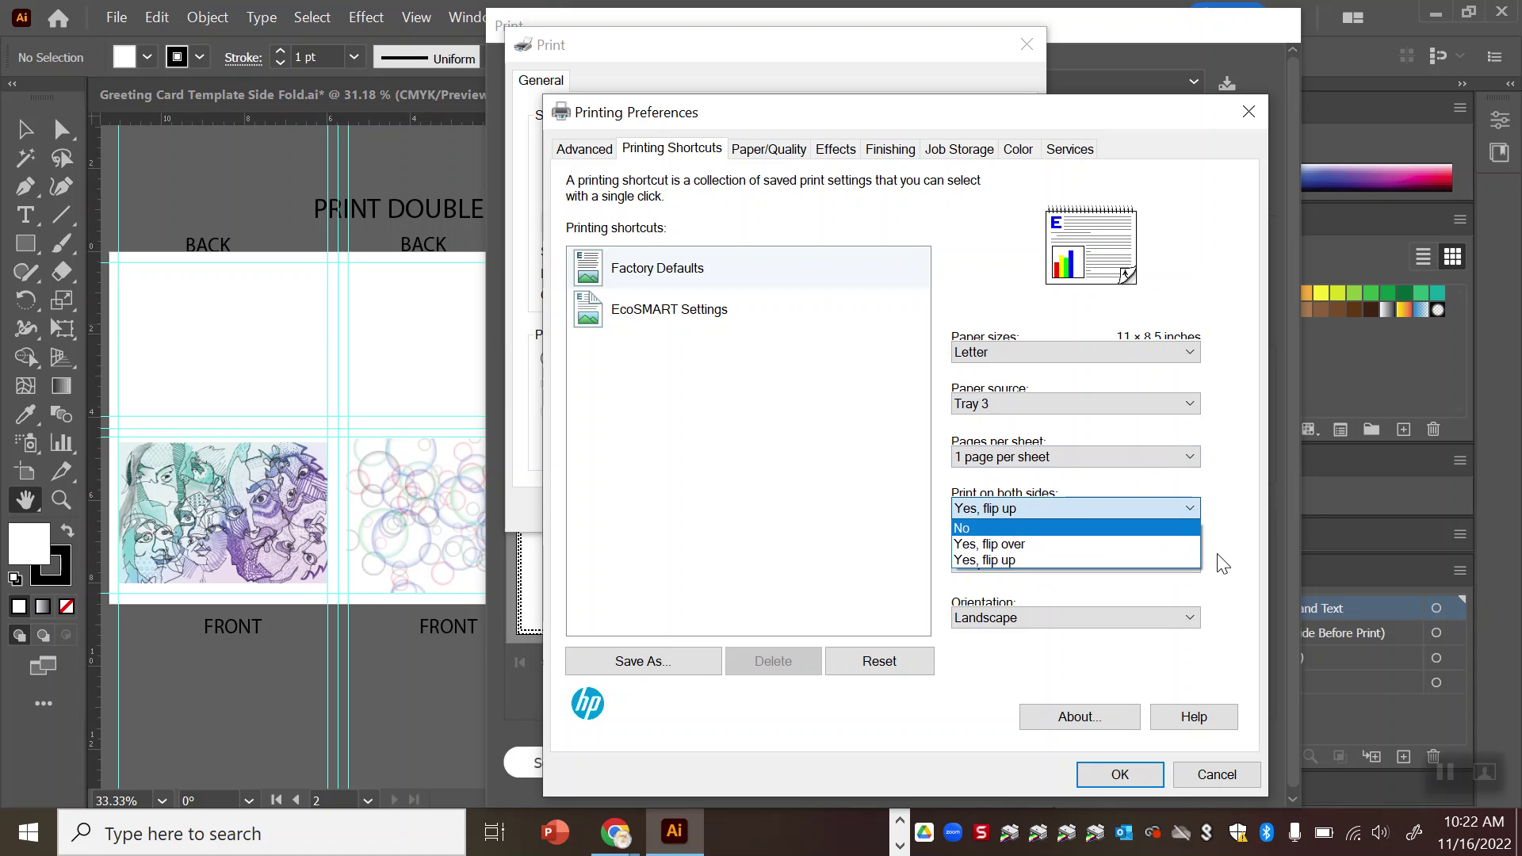
left_click(1227, 571)
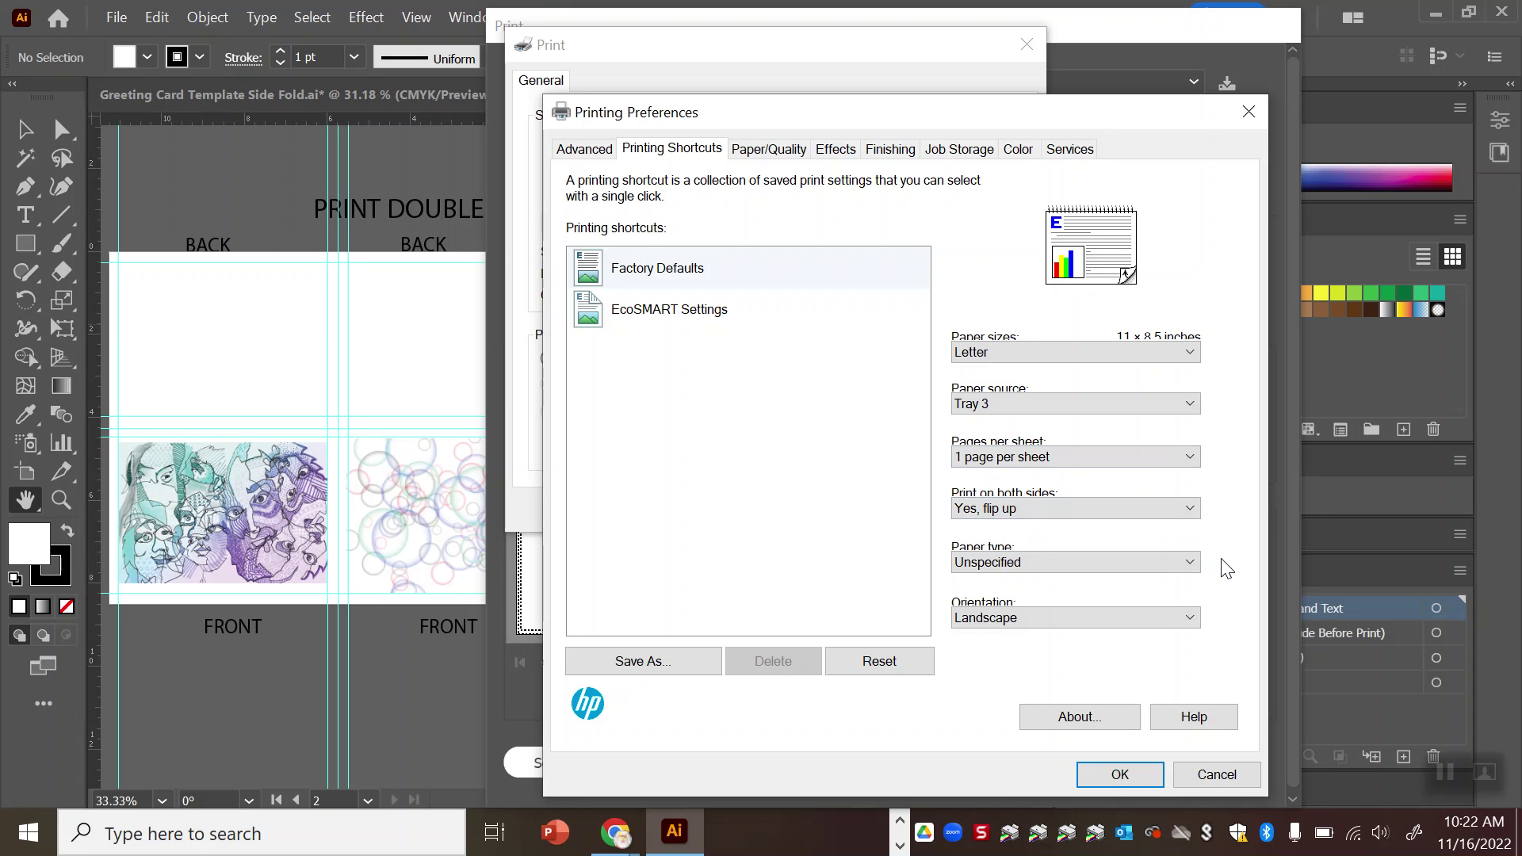
left_click(1110, 776)
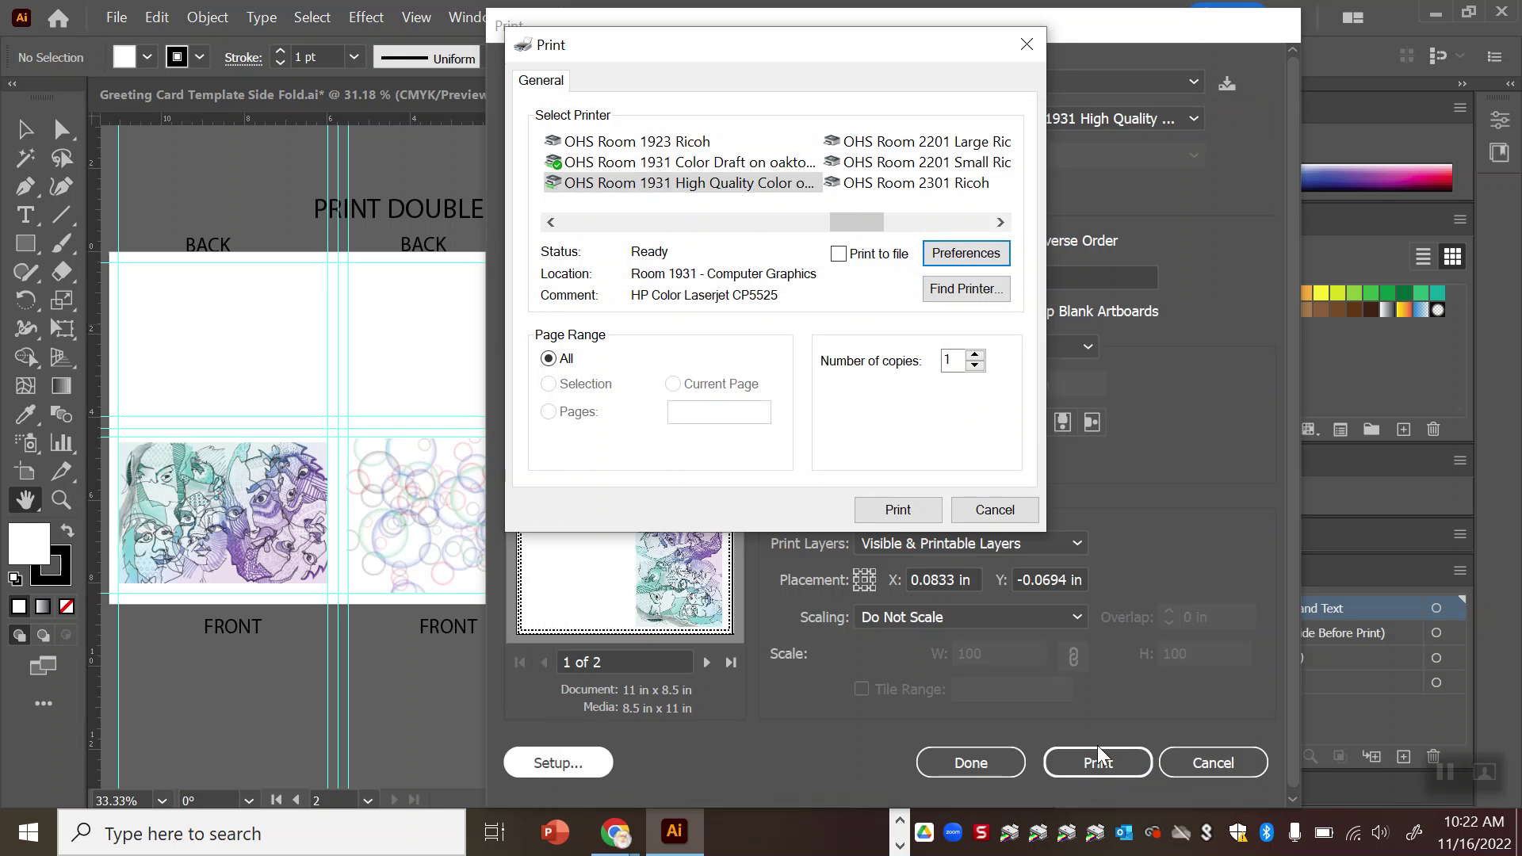
left_click(896, 510)
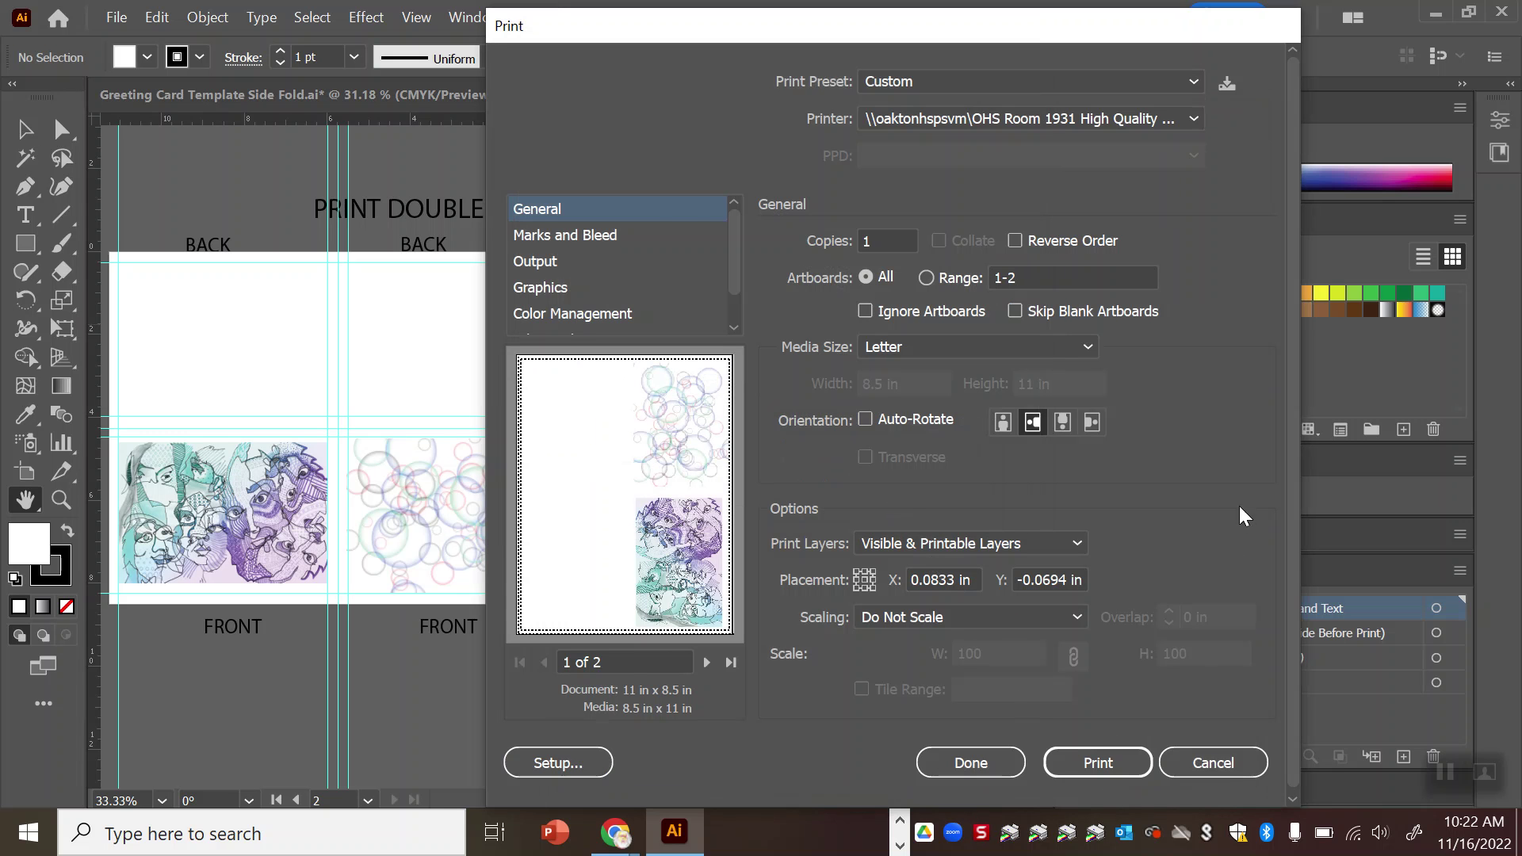
- Cancel the open print dialog, then open Print for the side-fold template and preview both pages
left_click(1215, 757)
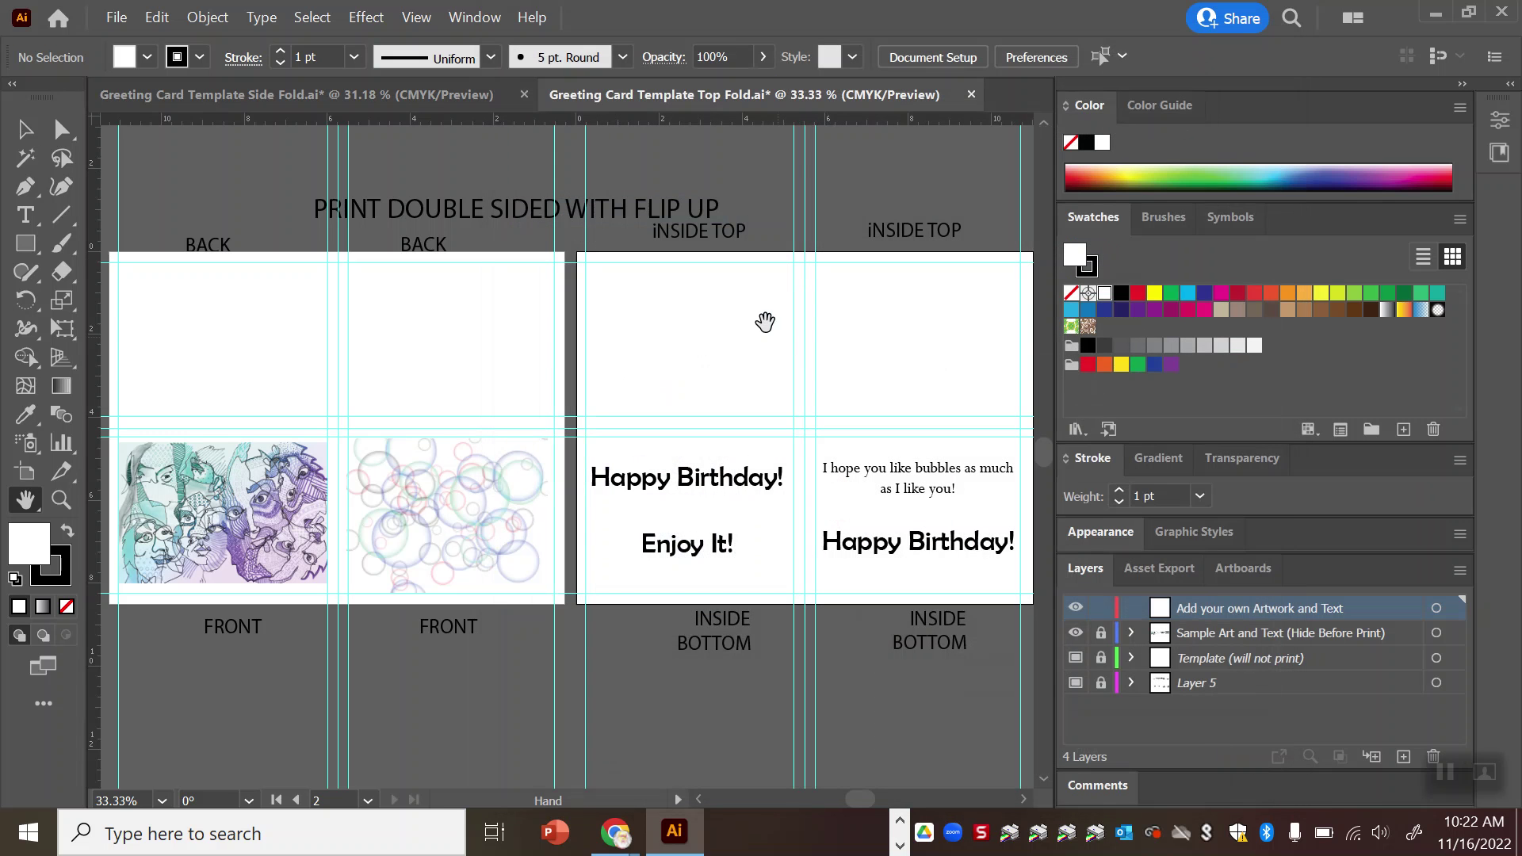
left_click(364, 92)
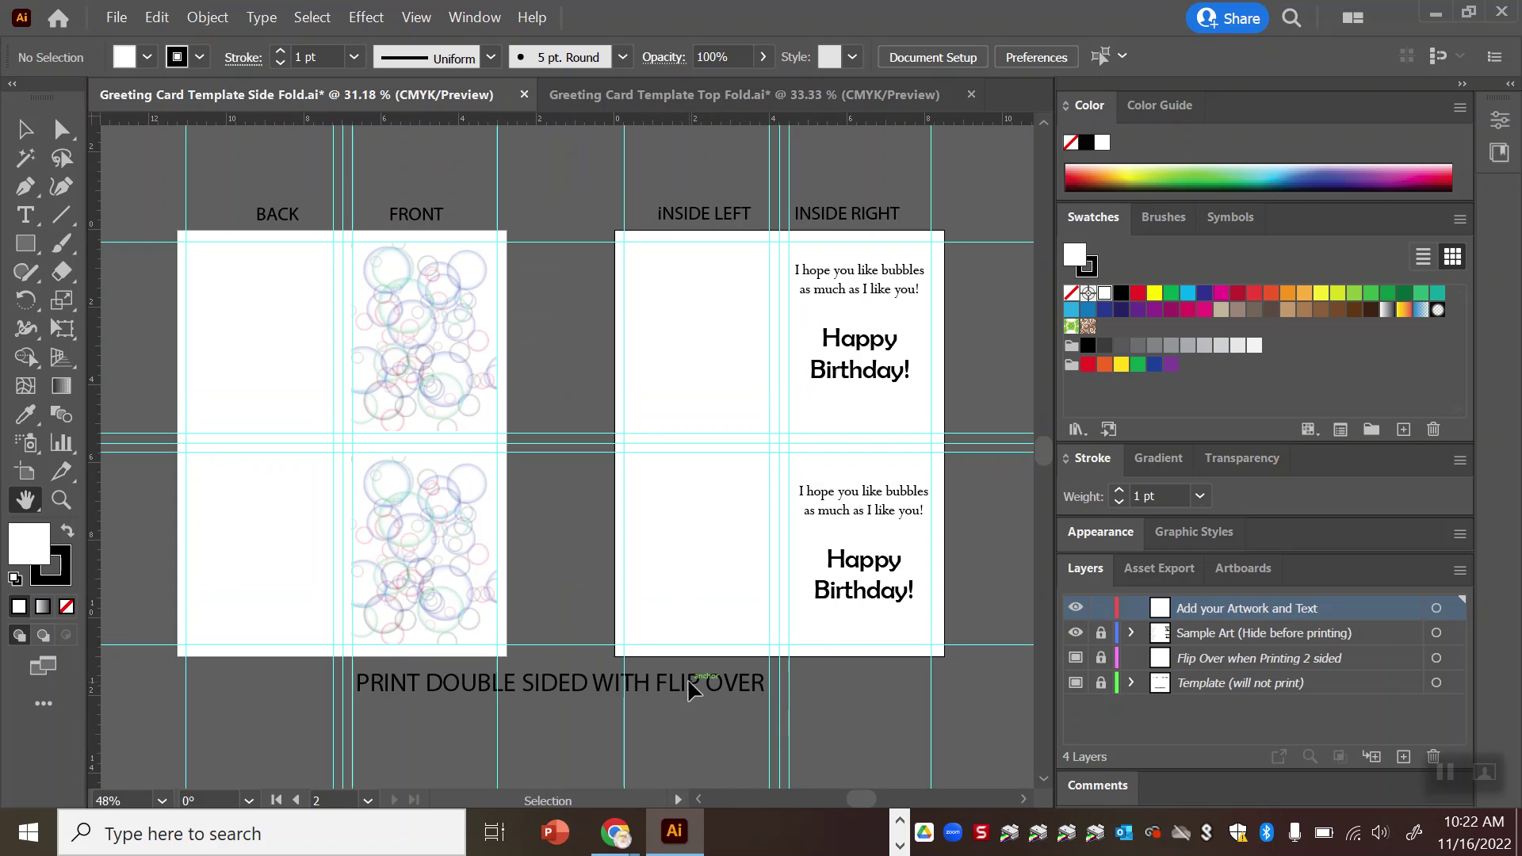
key("ctrl+p")
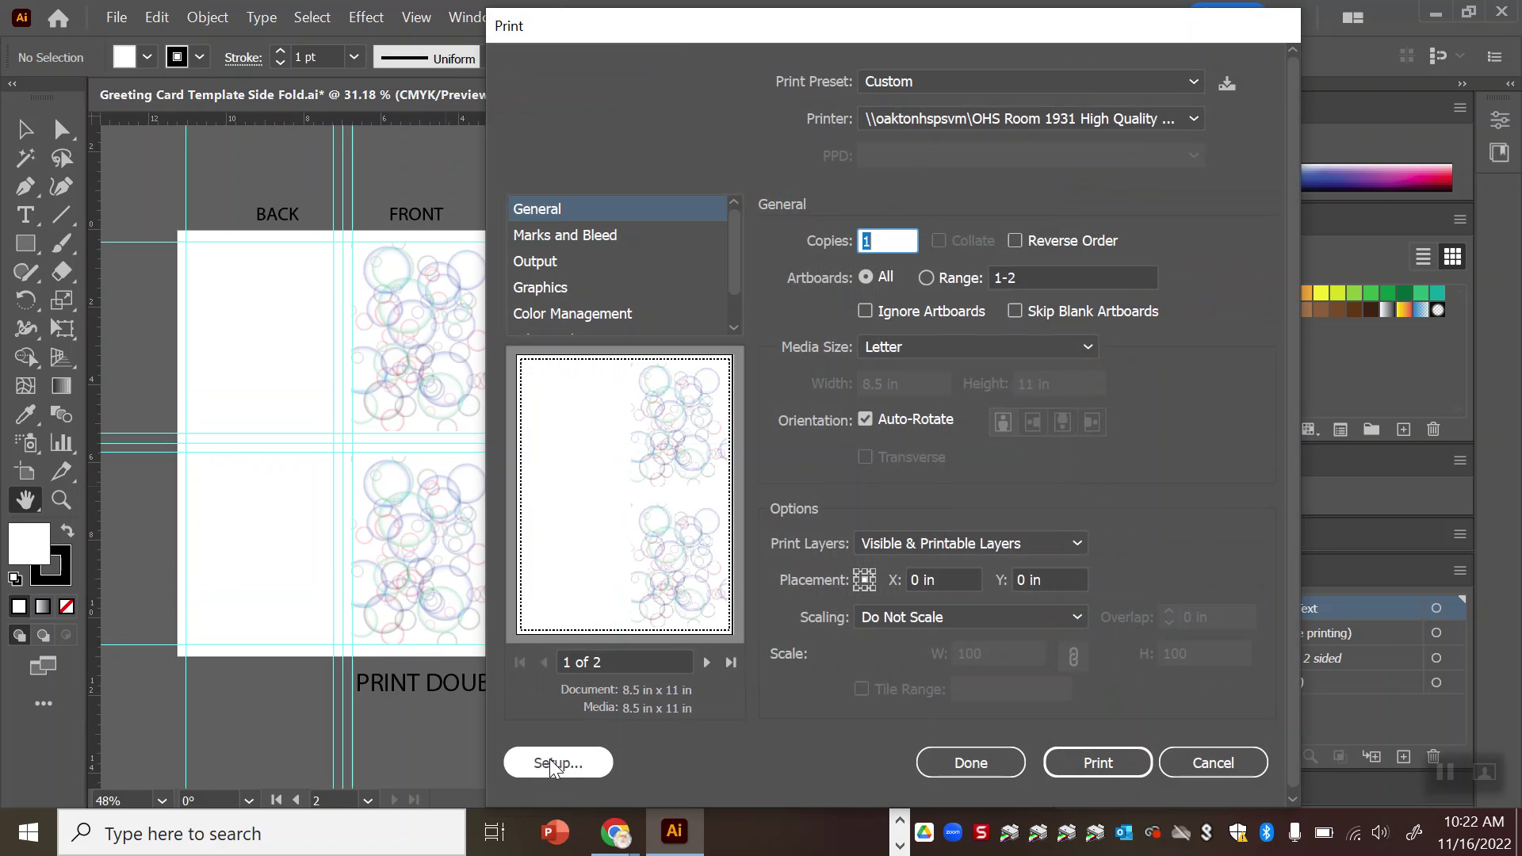
left_click(706, 662)
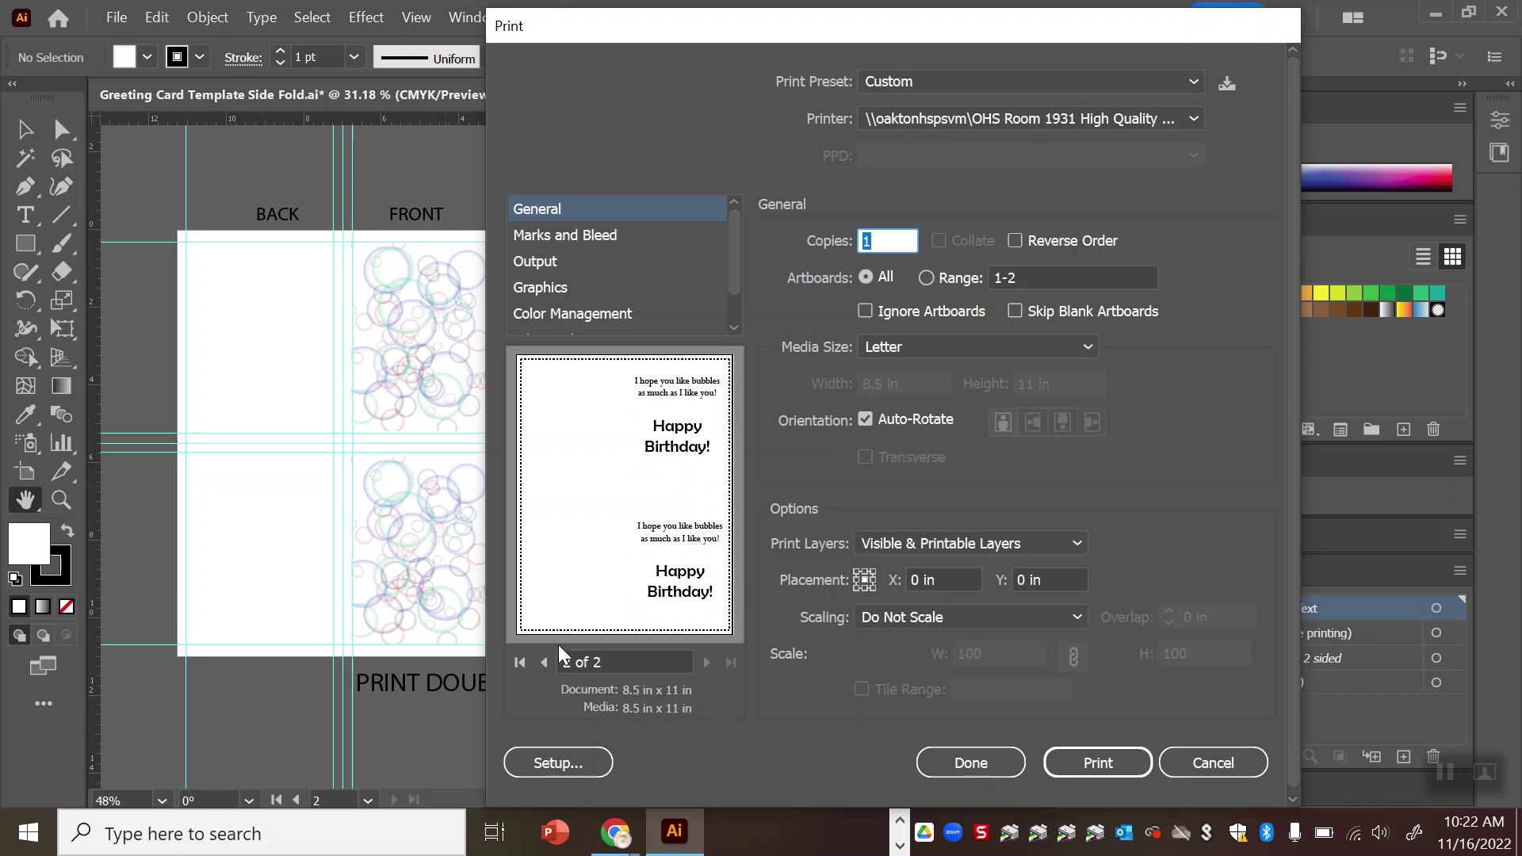
left_click(547, 662)
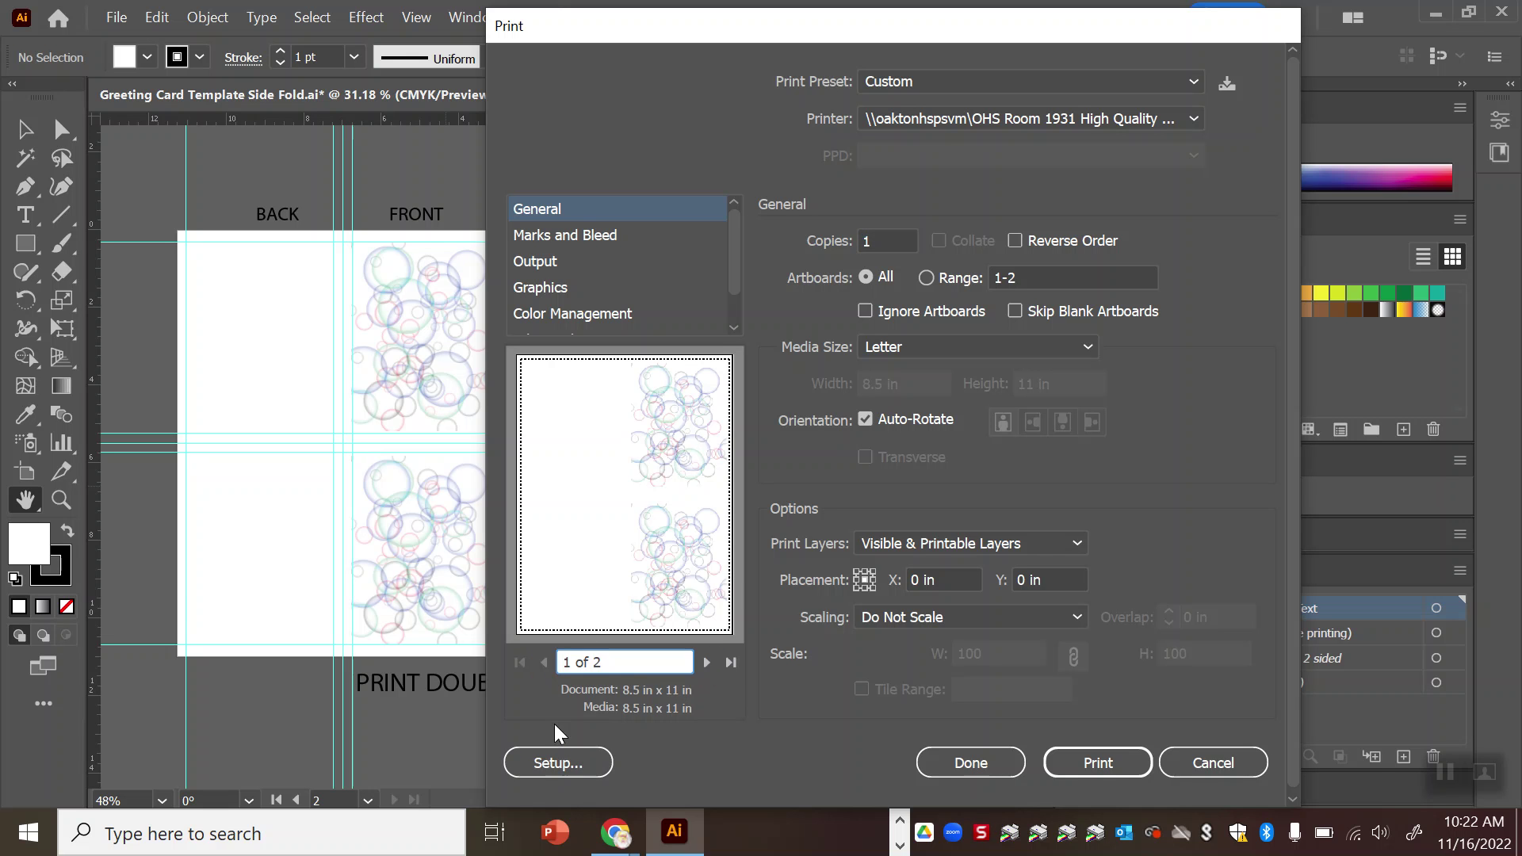
- Set the printer's 'Print on both sides' preference to 'Yes, flip over' and return to Print
left_click(570, 757)
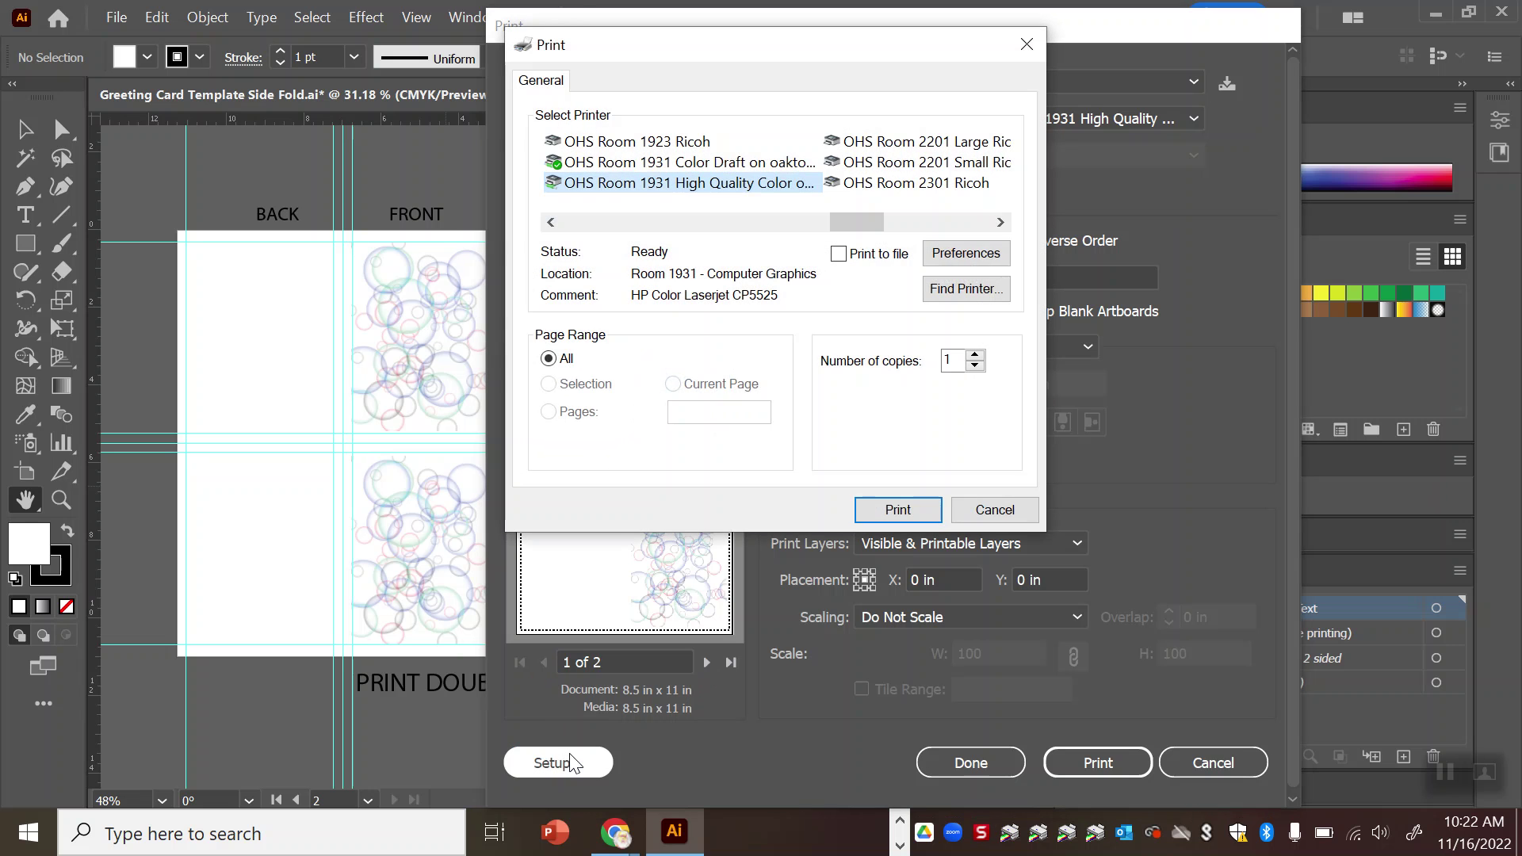
left_click(965, 253)
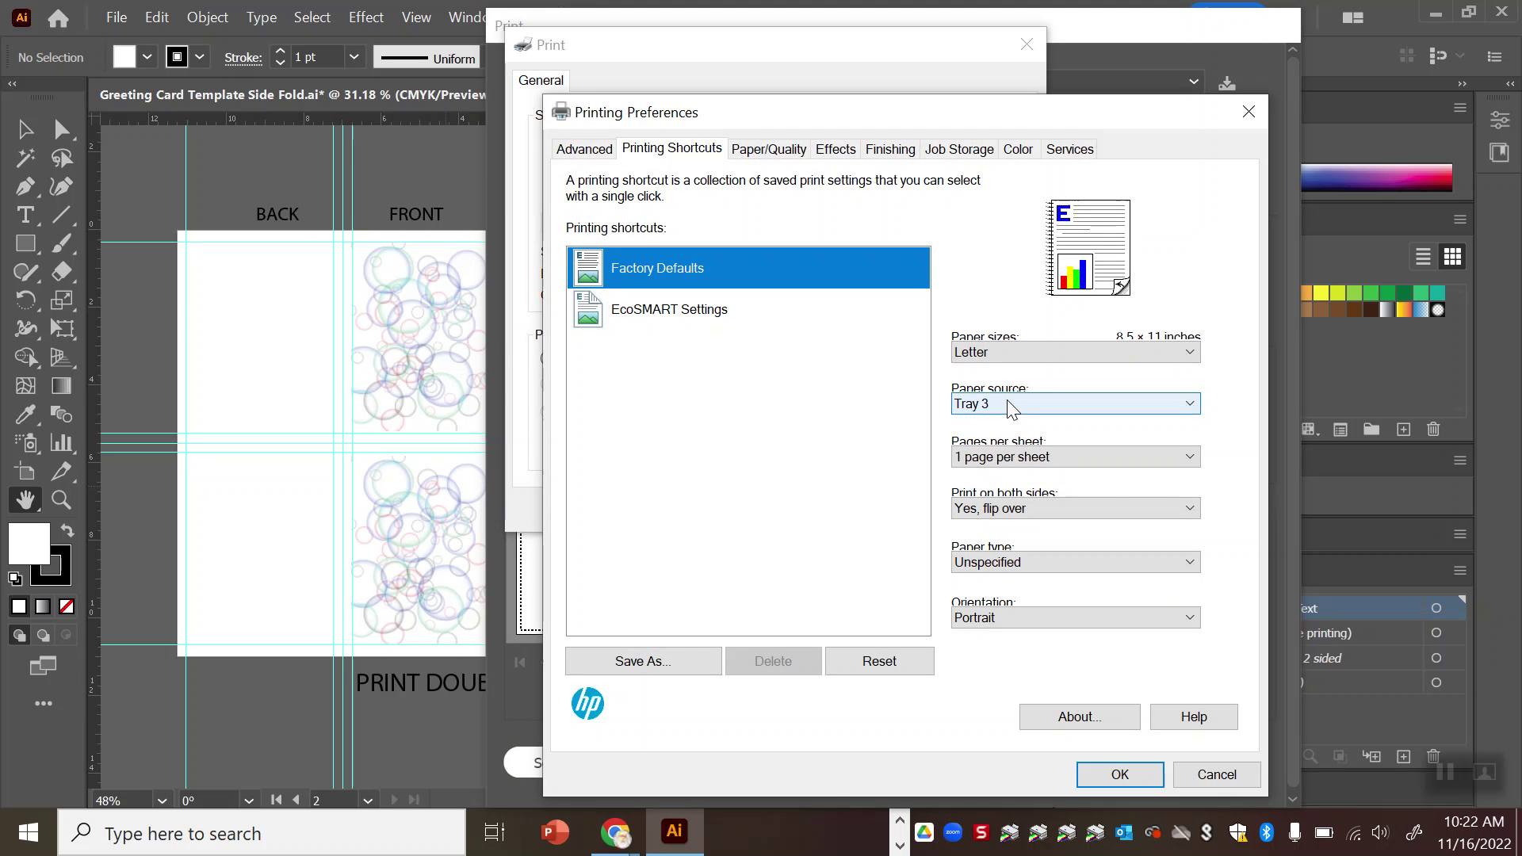
left_click(1035, 514)
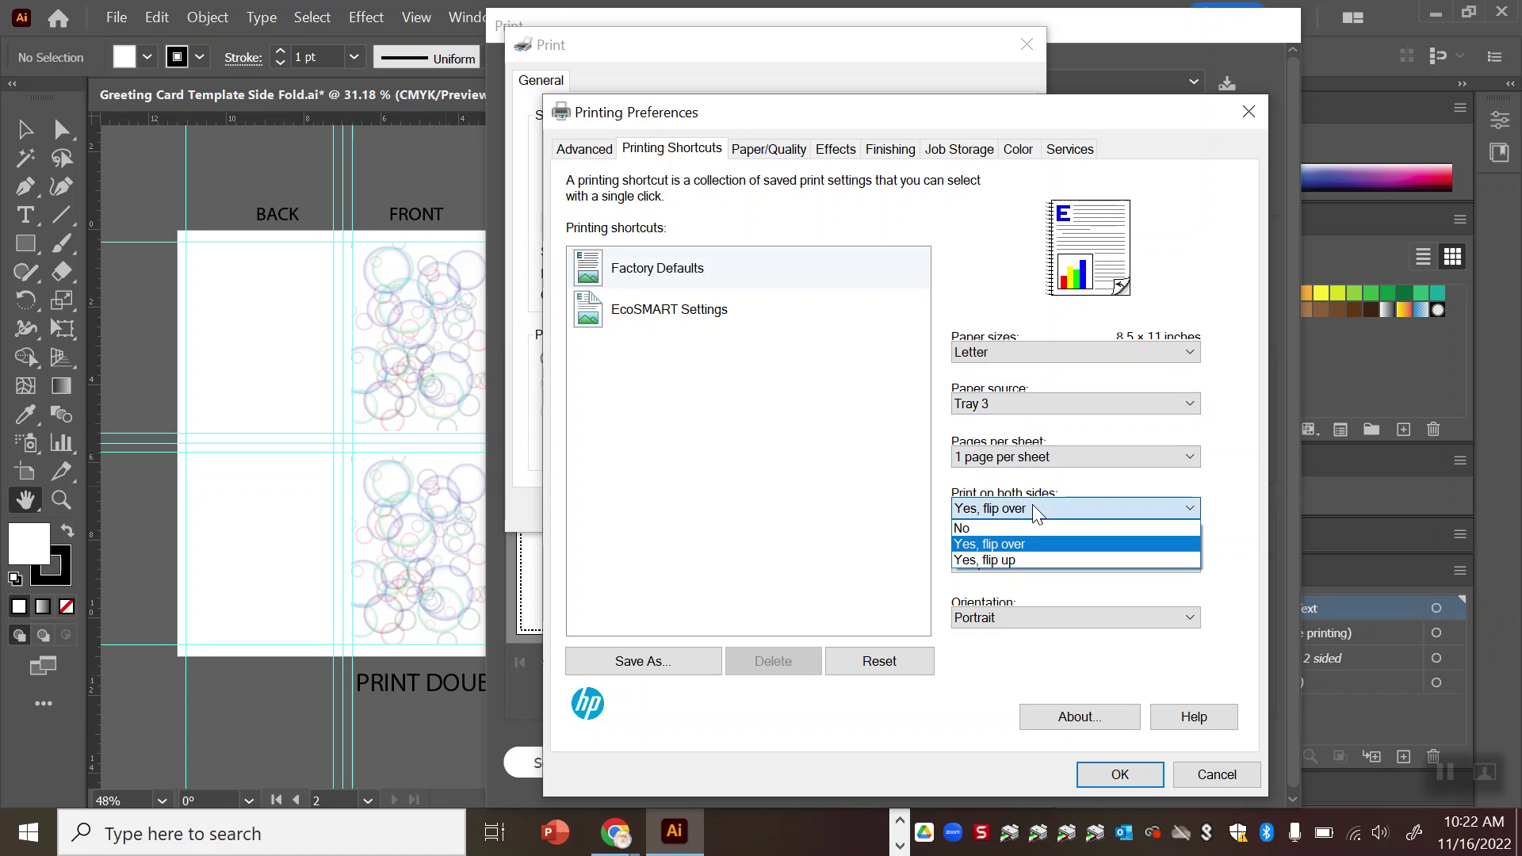
left_click(1232, 485)
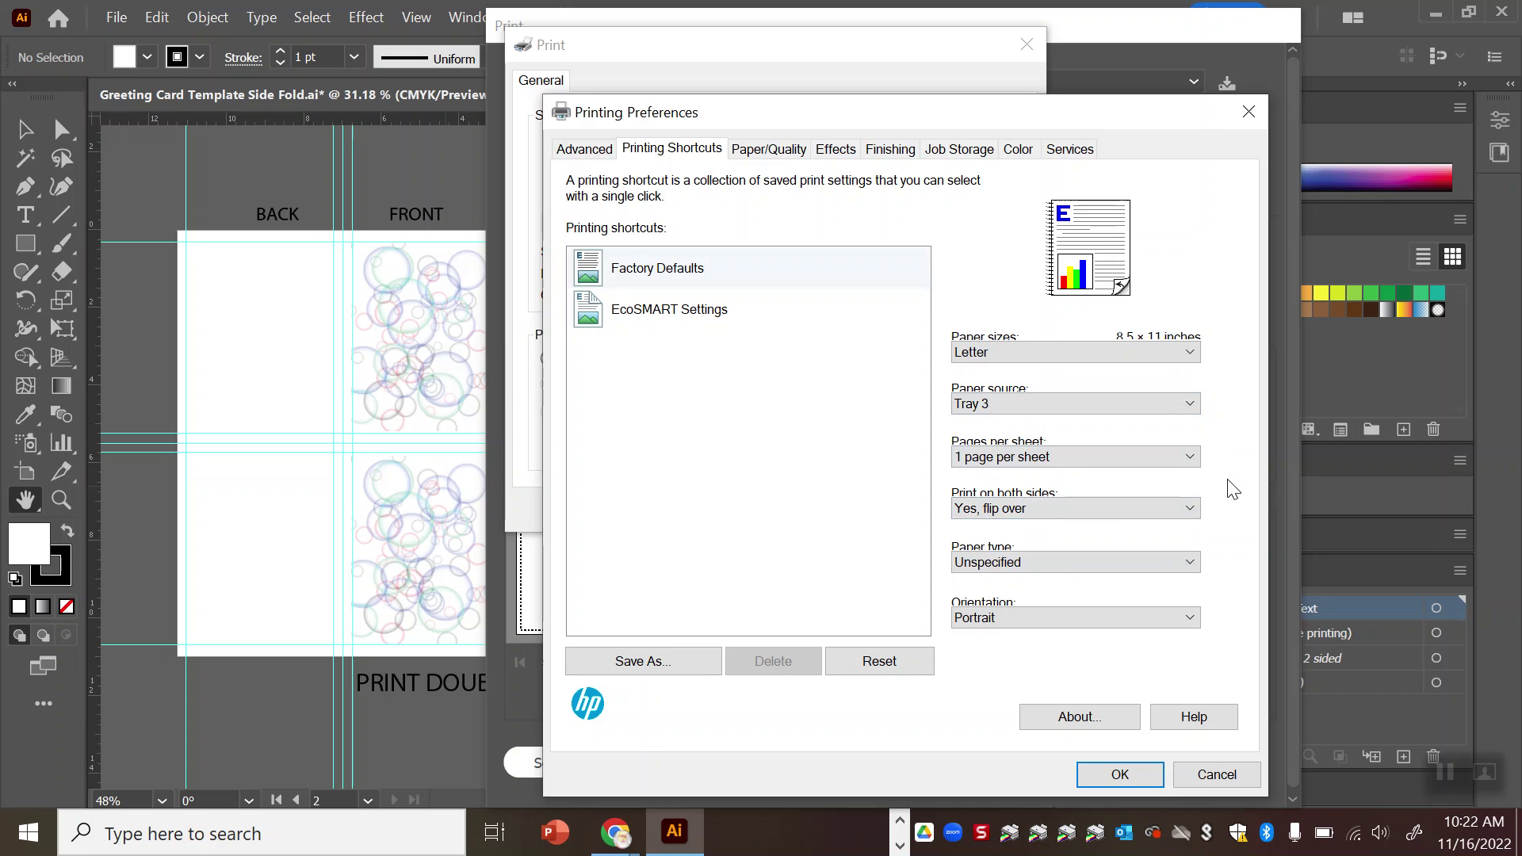
left_click(1134, 774)
left_click(882, 508)
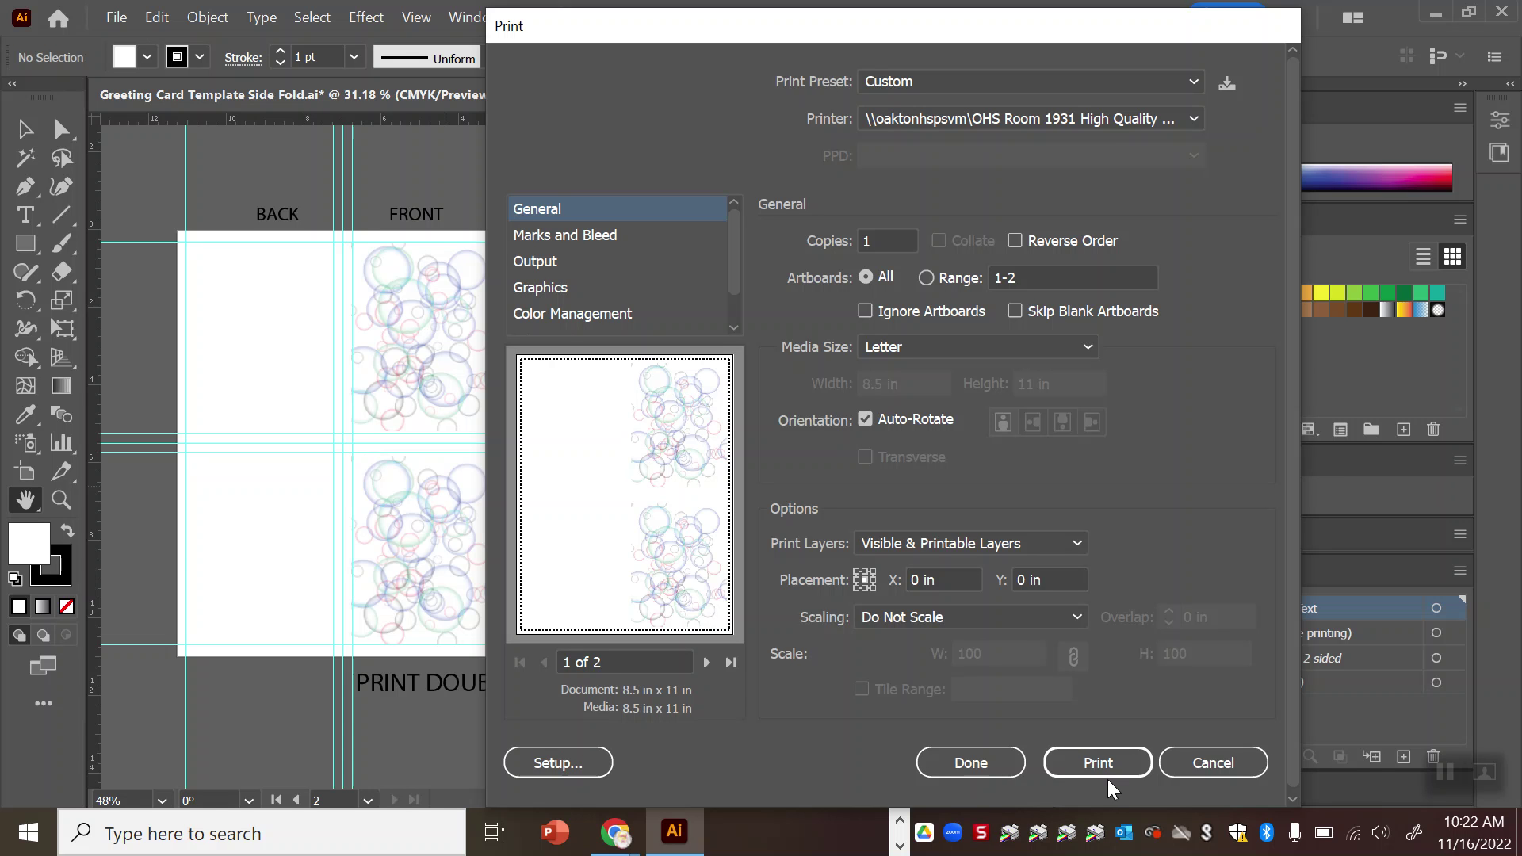
- Leave Copies at 1 and save the side-fold print settings with Done, without printing
left_click(890, 241)
double_click(891, 240)
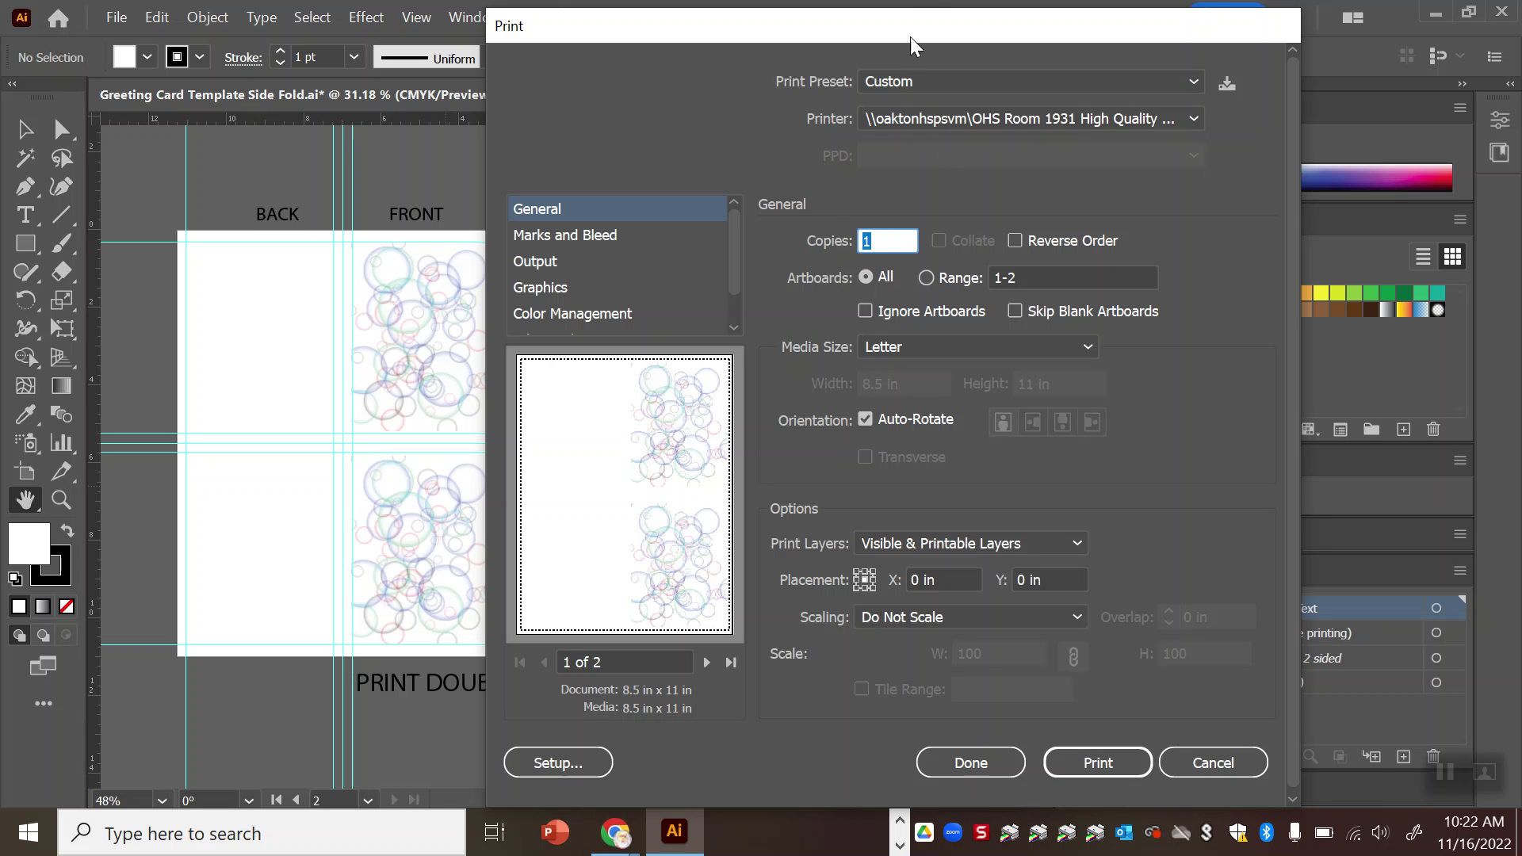
left_click(1000, 761)
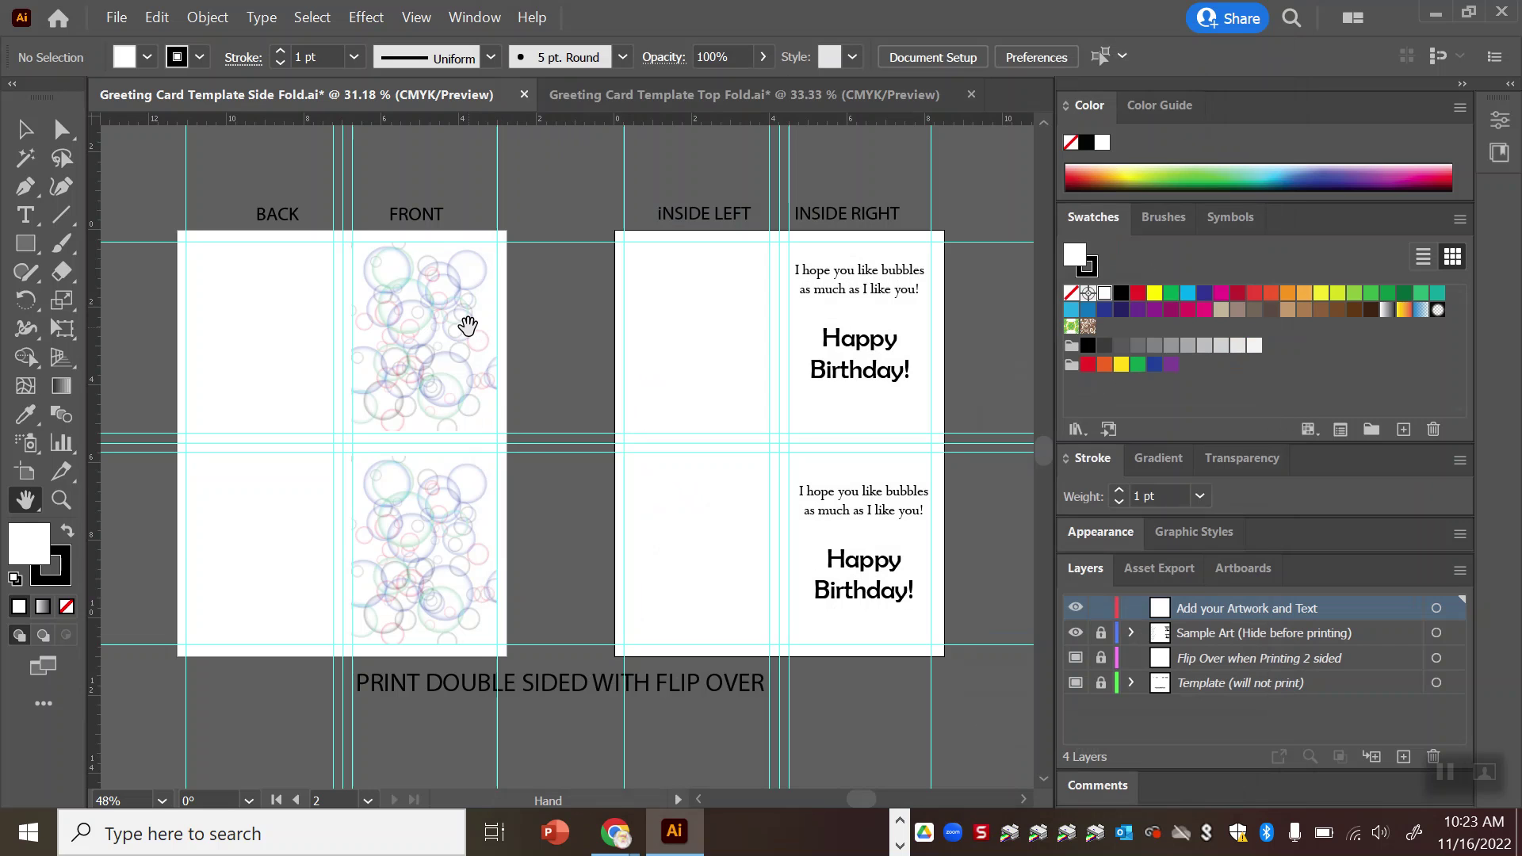
- Switch to the top-fold template, then minimize Illustrator to reveal the desktop
left_click(755, 97)
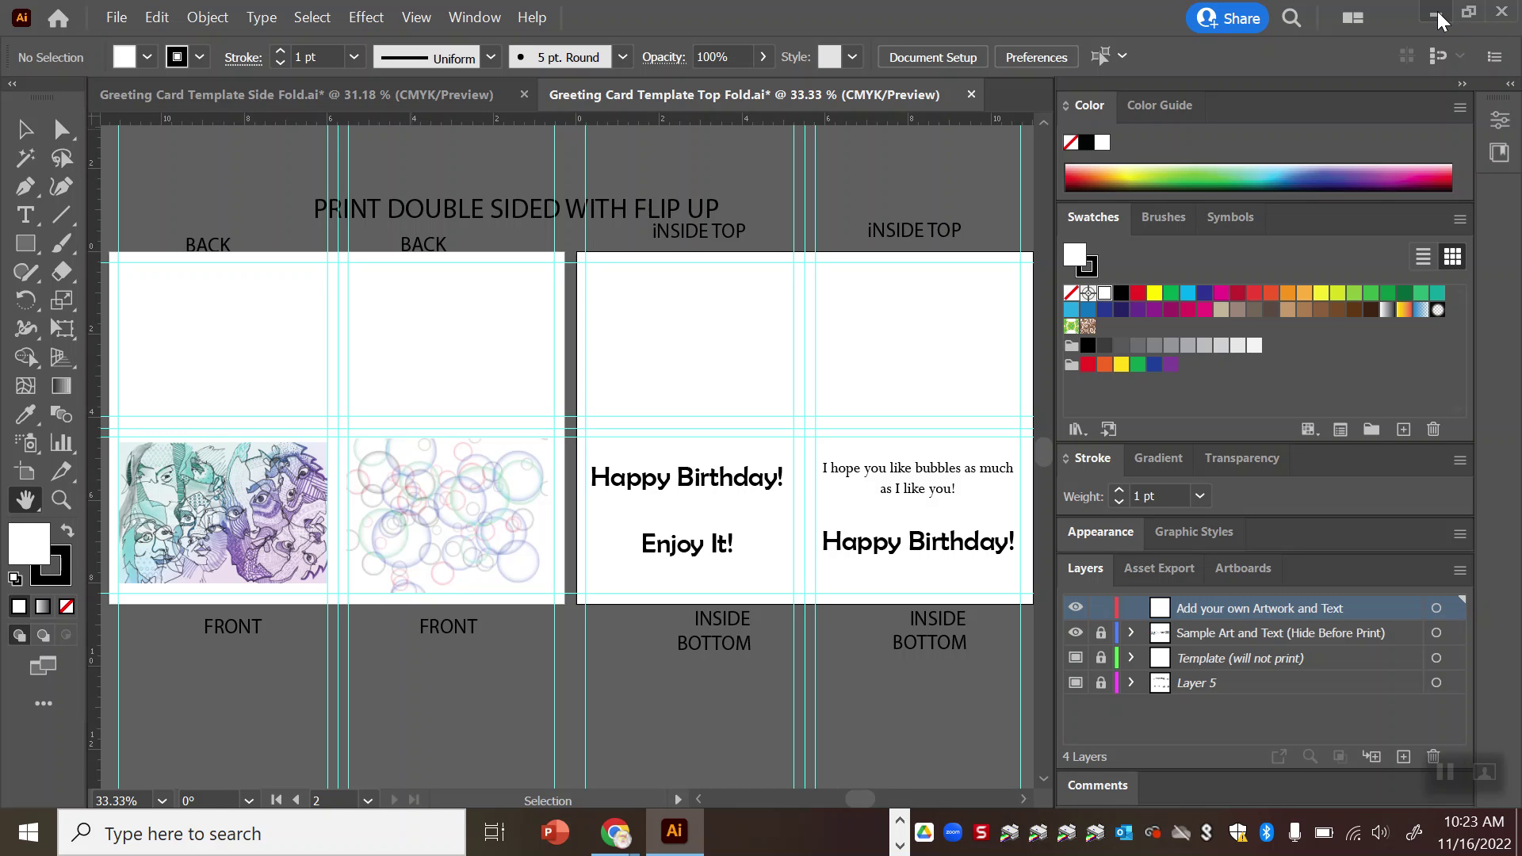
left_click(1438, 13)
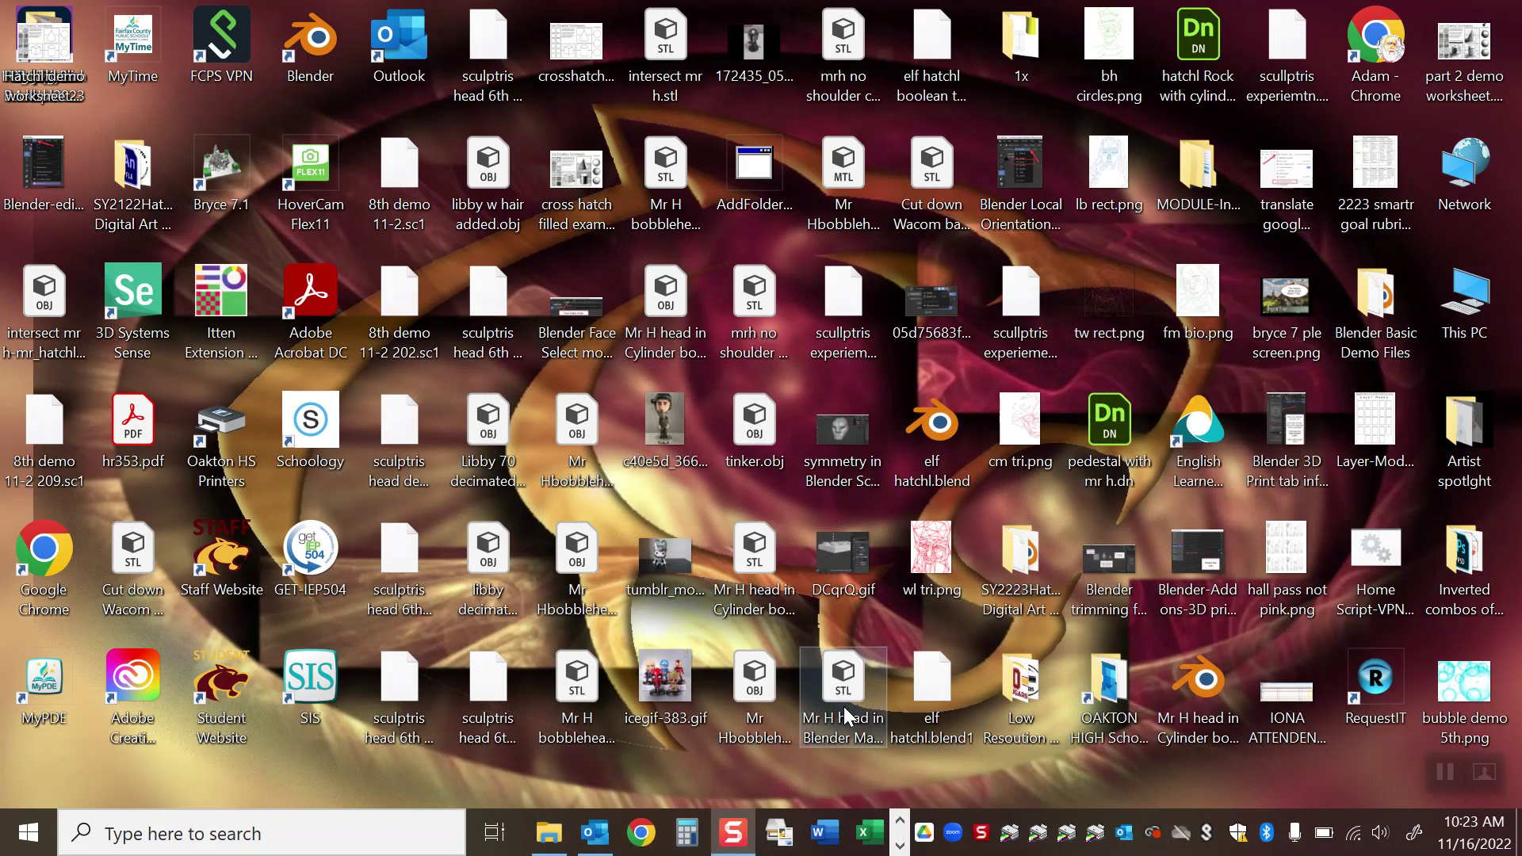